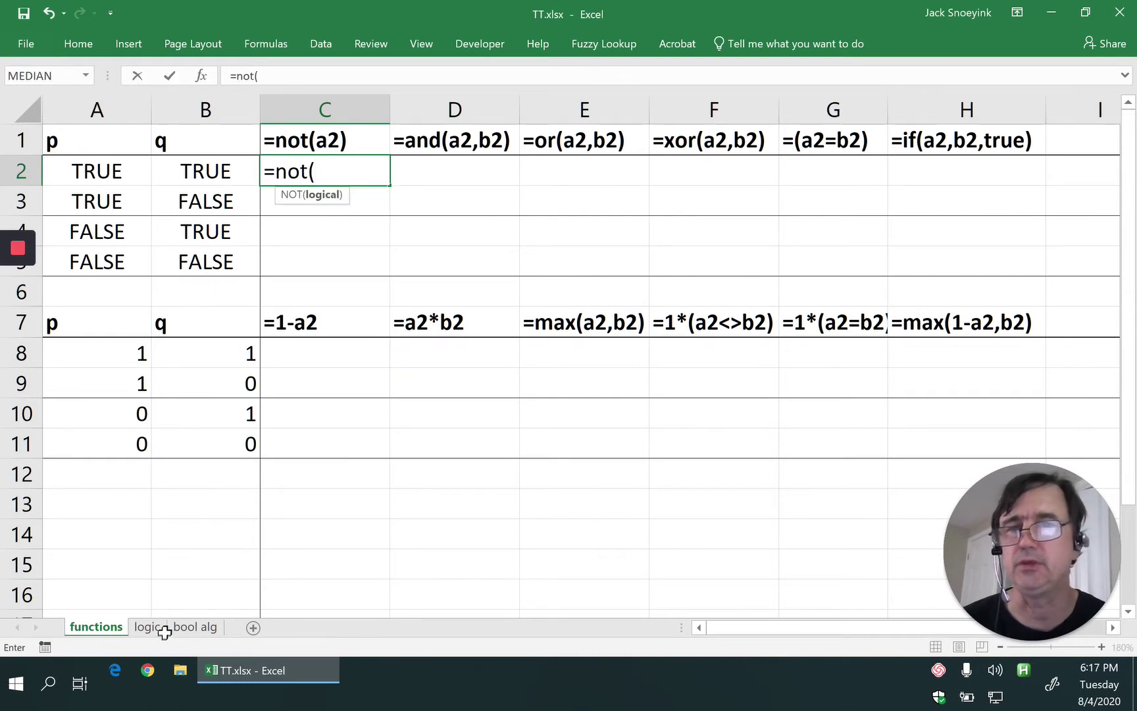
# Complete the NOT formula in C2 so that it negates the p value in A2.
pyautogui.press('Left')
pyautogui.press('Left')
pyautogui.write(')')
pyautogui.hotkey('ctrl', 'Return')
pyautogui.press('Down')
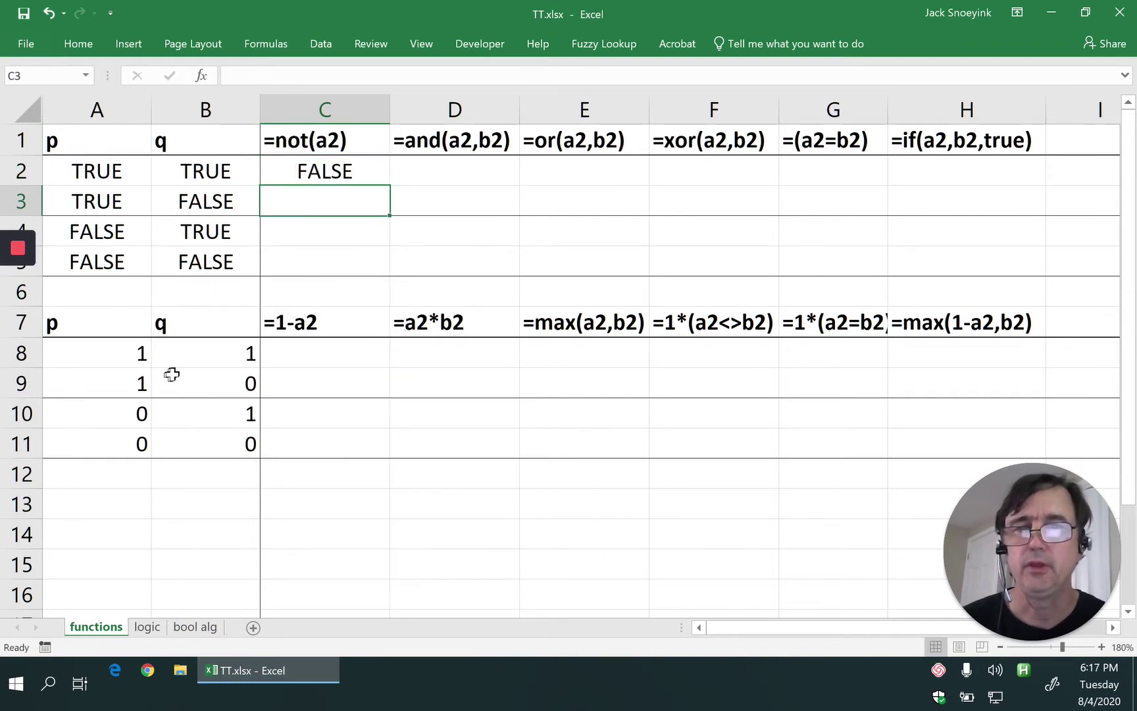
# Fill the NOT formula from C2 down through C5 for the remaining truth-table rows.
pyautogui.press('Up')
pyautogui.hotkey('shift', 'Down')
pyautogui.hotkey('shift', 'Down')
pyautogui.hotkey('shift', 'Down')
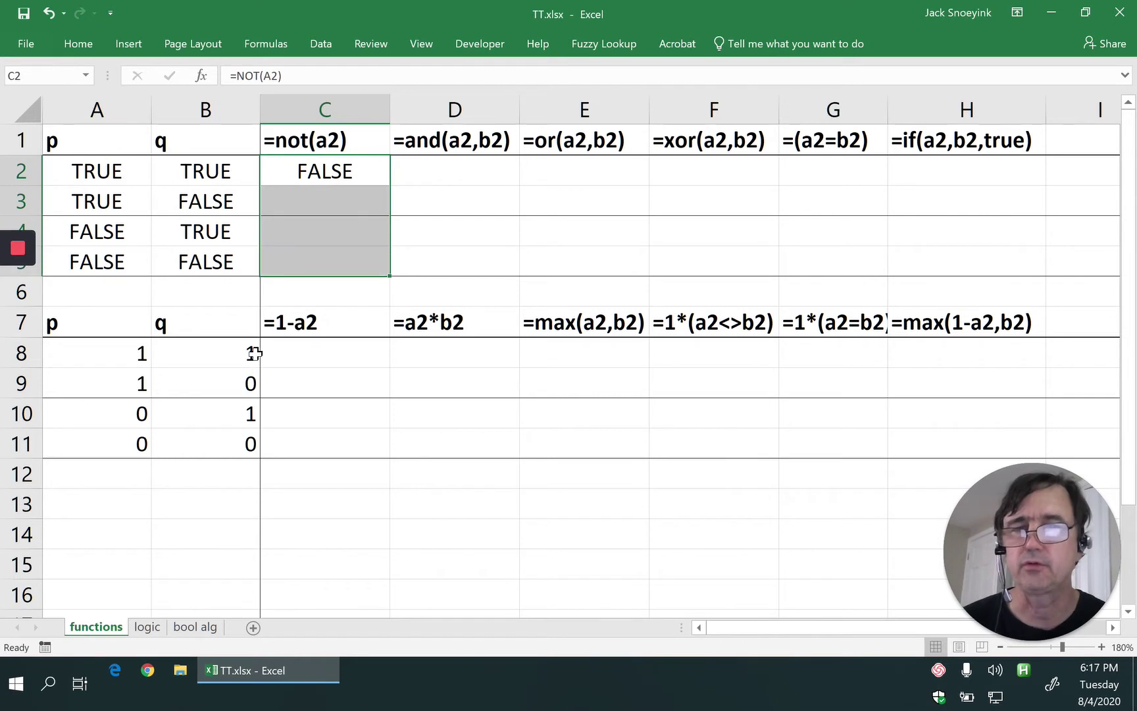
pyautogui.hotkey('ctrl', 'd')
# Enter the formula =AND(A2,B2) in cell D2.
pyautogui.press('Right')
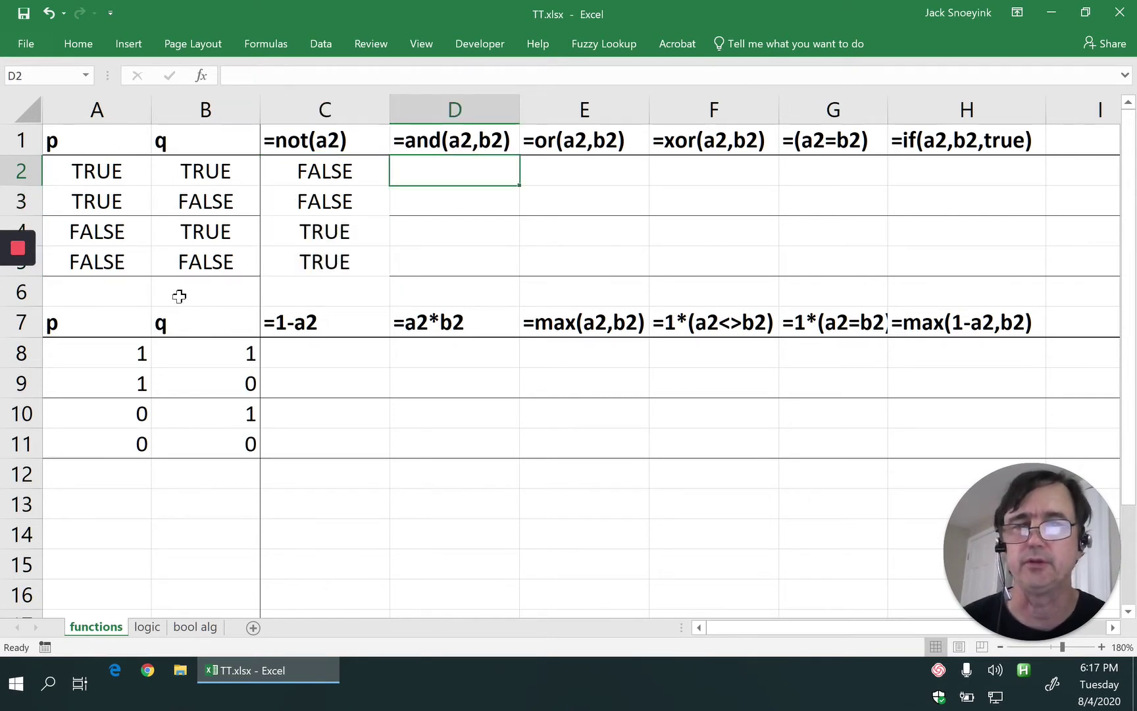
pyautogui.write('=and ')
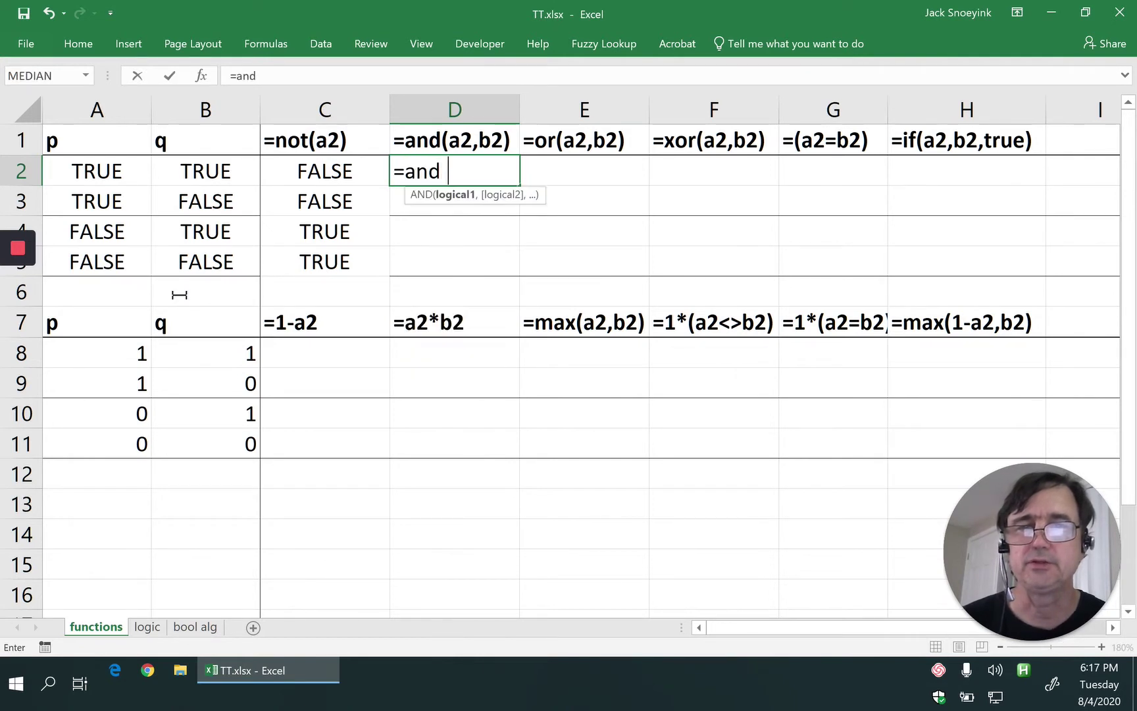
pyautogui.write('(')
pyautogui.press('Left')
pyautogui.press('Left')
pyautogui.press('Left')
pyautogui.write(',')
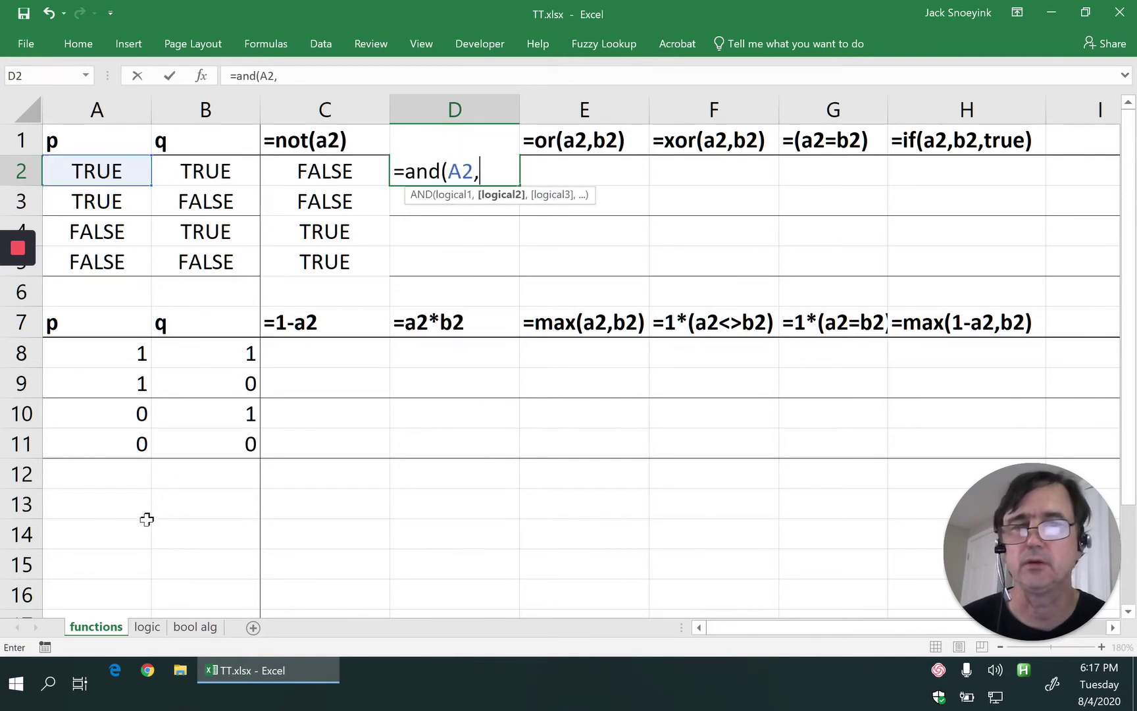
pyautogui.press('Left')
pyautogui.press('Left')
pyautogui.write(')')
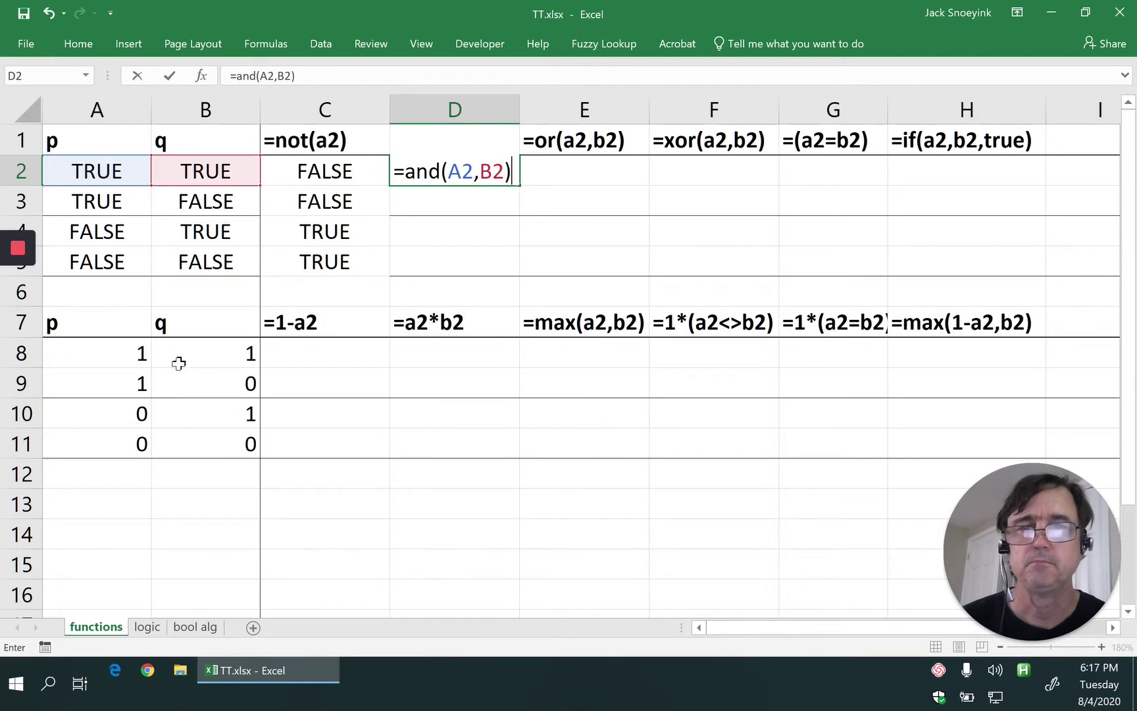
pyautogui.hotkey('ctrl', 'Return')
# Enter the formula =OR(A2,B2) in cell E2.
pyautogui.press('Right')
pyautogui.write('=')
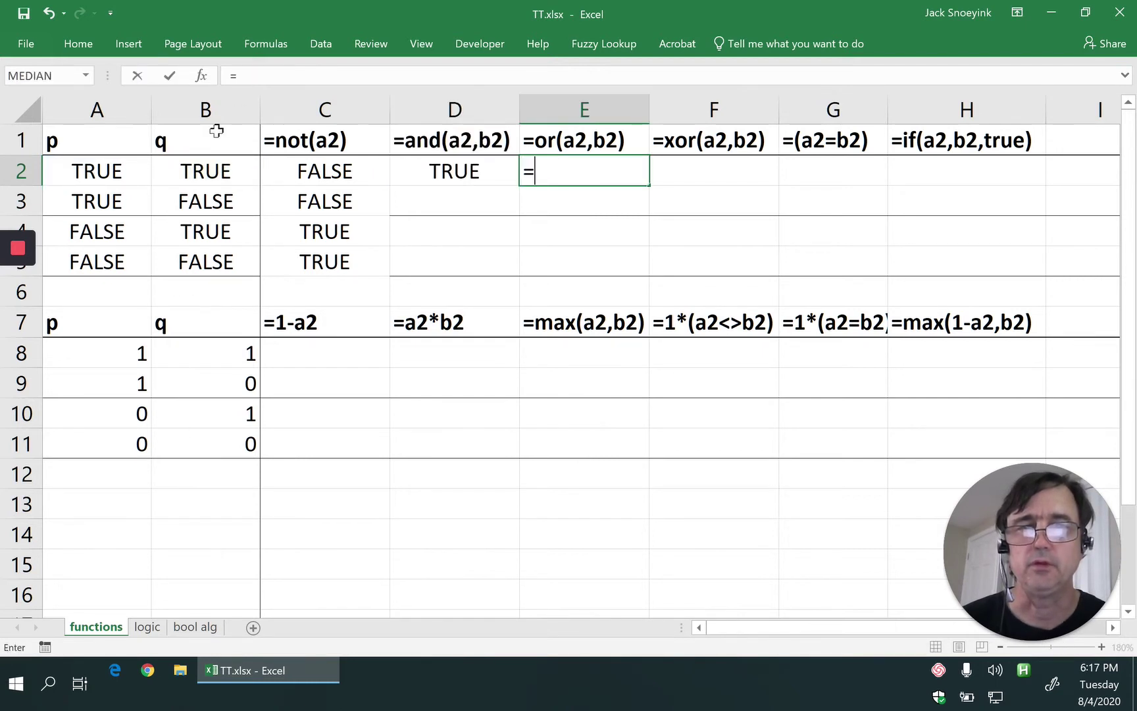
pyautogui.write('or')
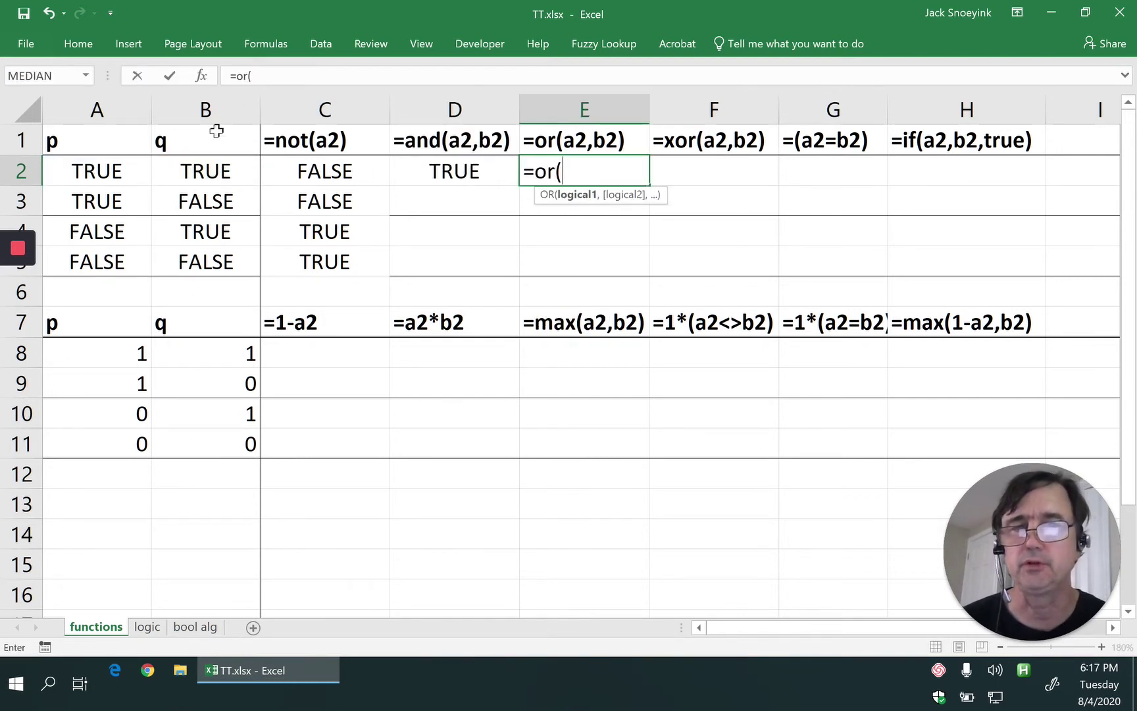
pyautogui.press('Left')
pyautogui.press('Left')
pyautogui.press('Left')
pyautogui.press('Left')
pyautogui.write(',')
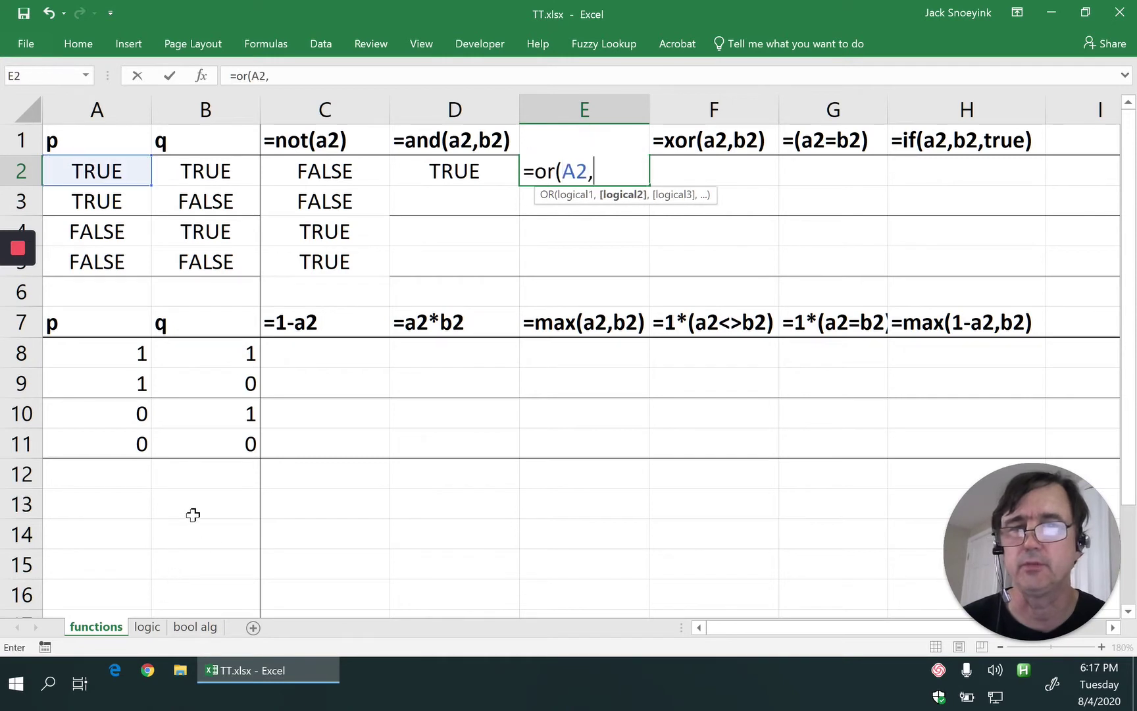
pyautogui.write('B2)')
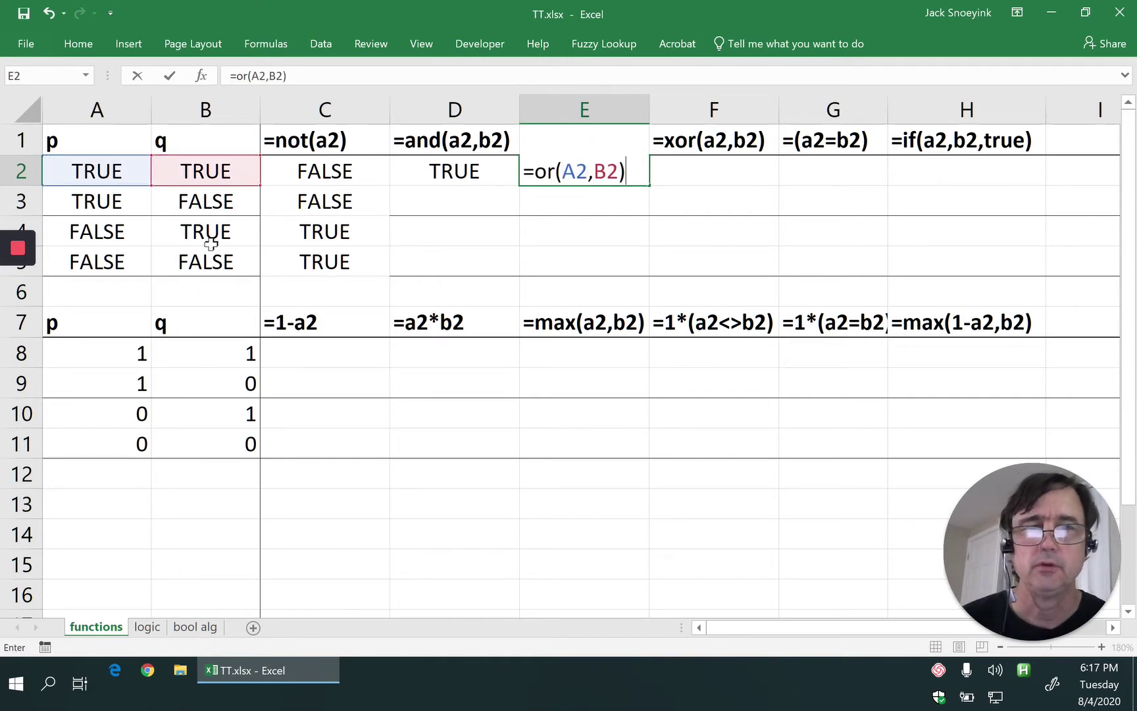
pyautogui.press('Tab')
# Enter the formula =XOR(A2,B2) in cell F2.
pyautogui.write('=xor(')
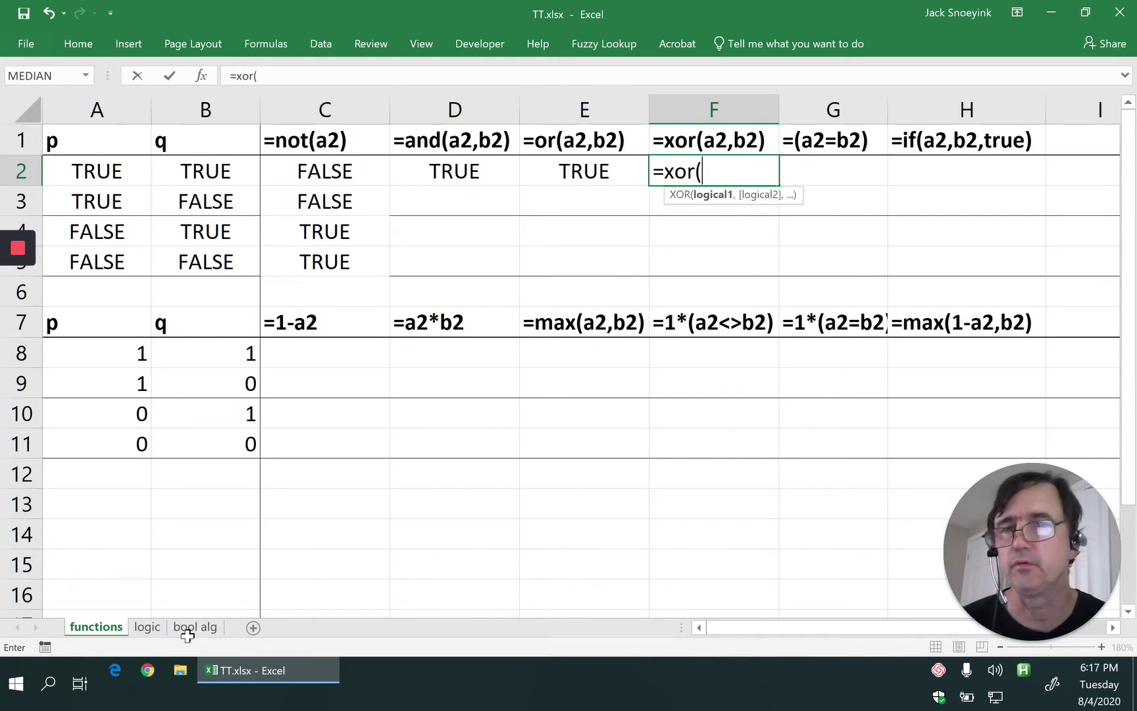
pyautogui.press('Left')
pyautogui.press('Left')
pyautogui.press('Left')
pyautogui.press('Left')
pyautogui.press('Left')
pyautogui.write(',')
pyautogui.press('Left')
pyautogui.press('Left')
pyautogui.press('Left')
pyautogui.press('Left')
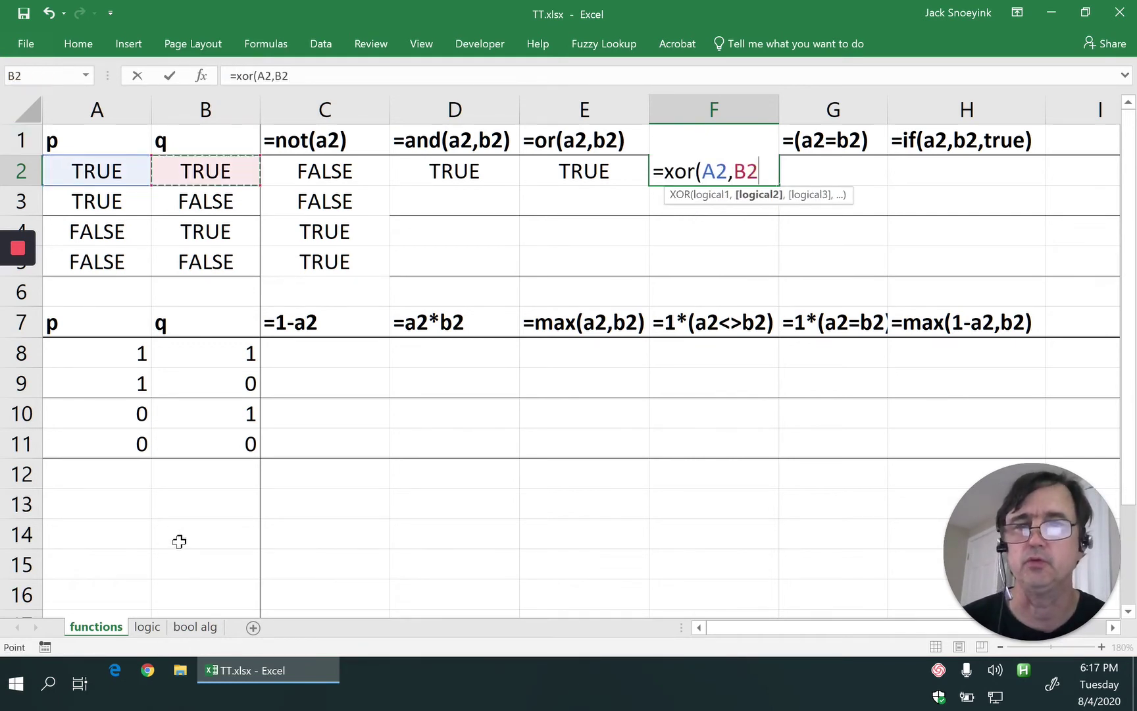
pyautogui.write(')')
pyautogui.press('Tab')
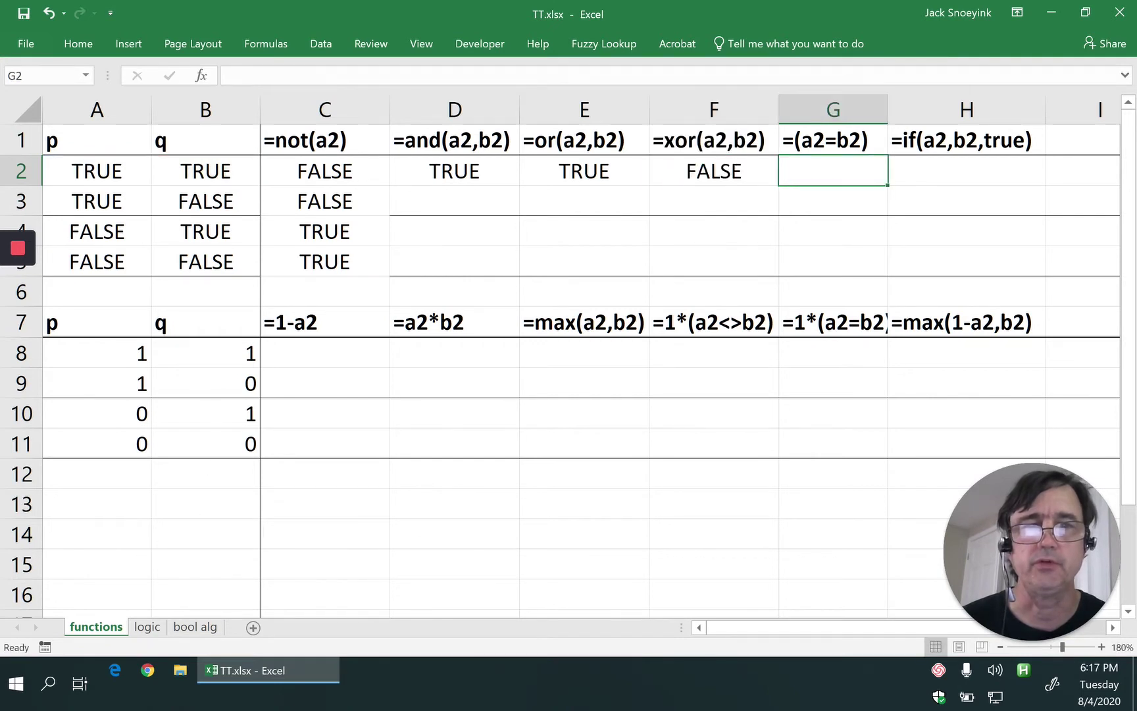
# Enter the equality formula =(A2=B2) in cell G2.
pyautogui.write('=(')
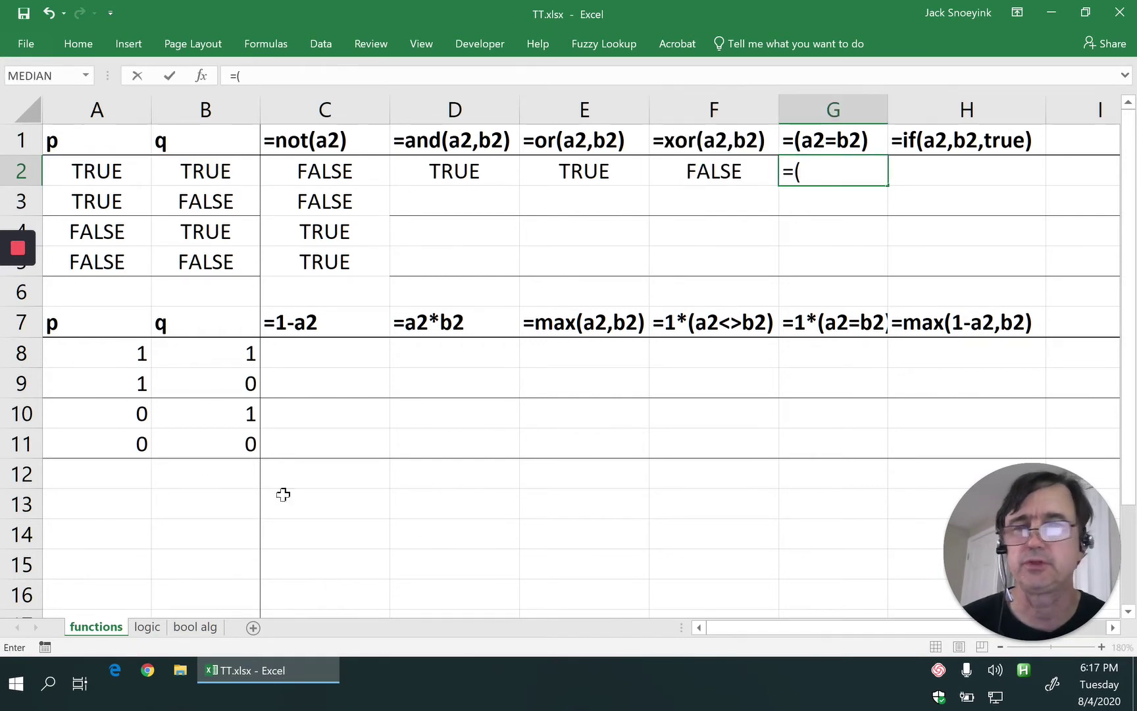
pyautogui.press('Left')
pyautogui.press('Left')
pyautogui.press('Left')
pyautogui.press('Left')
pyautogui.press('Left')
pyautogui.press('Left')
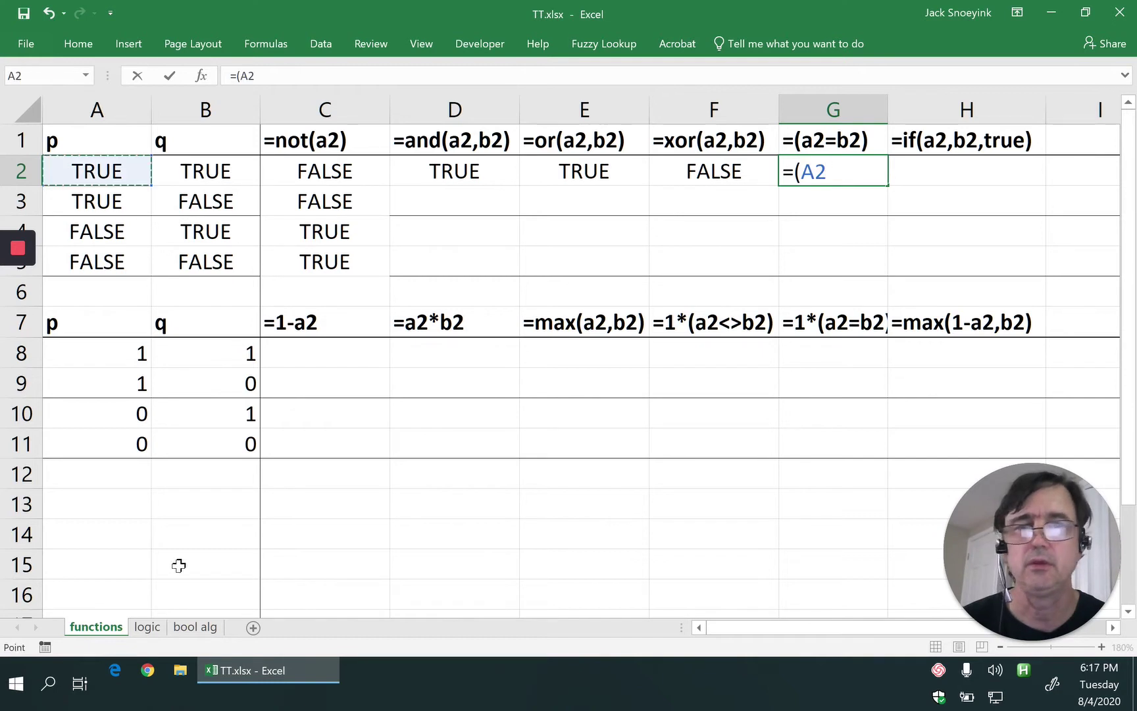
pyautogui.write(',=B2)')
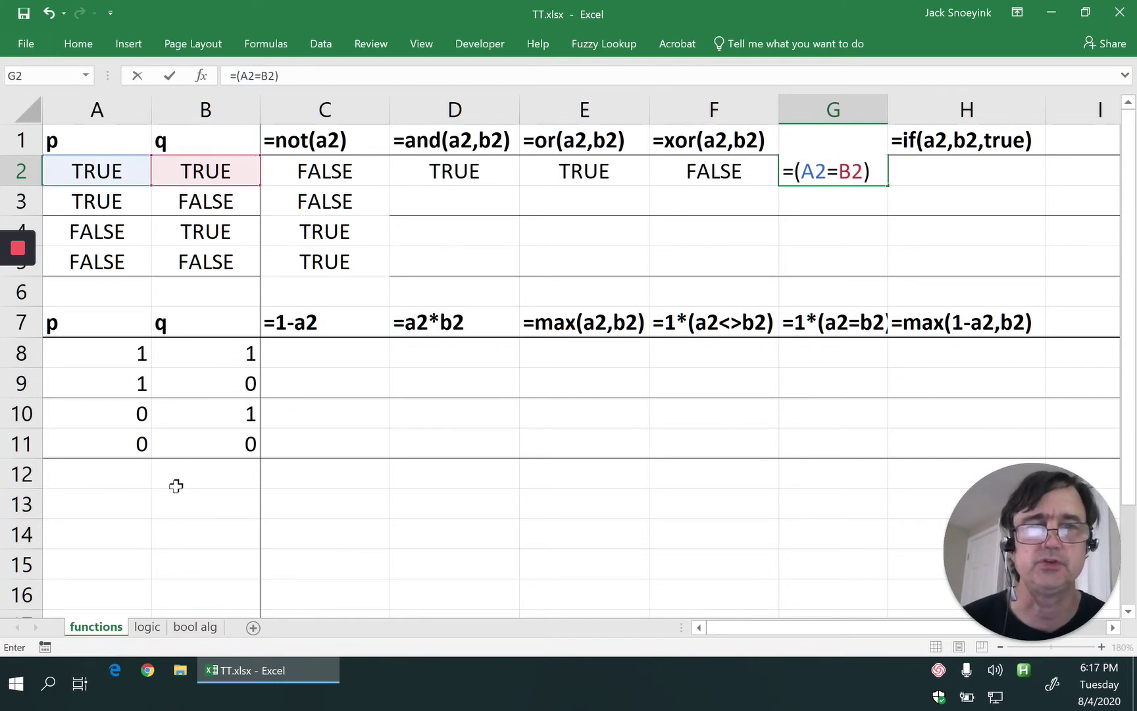
pyautogui.press('Tab')
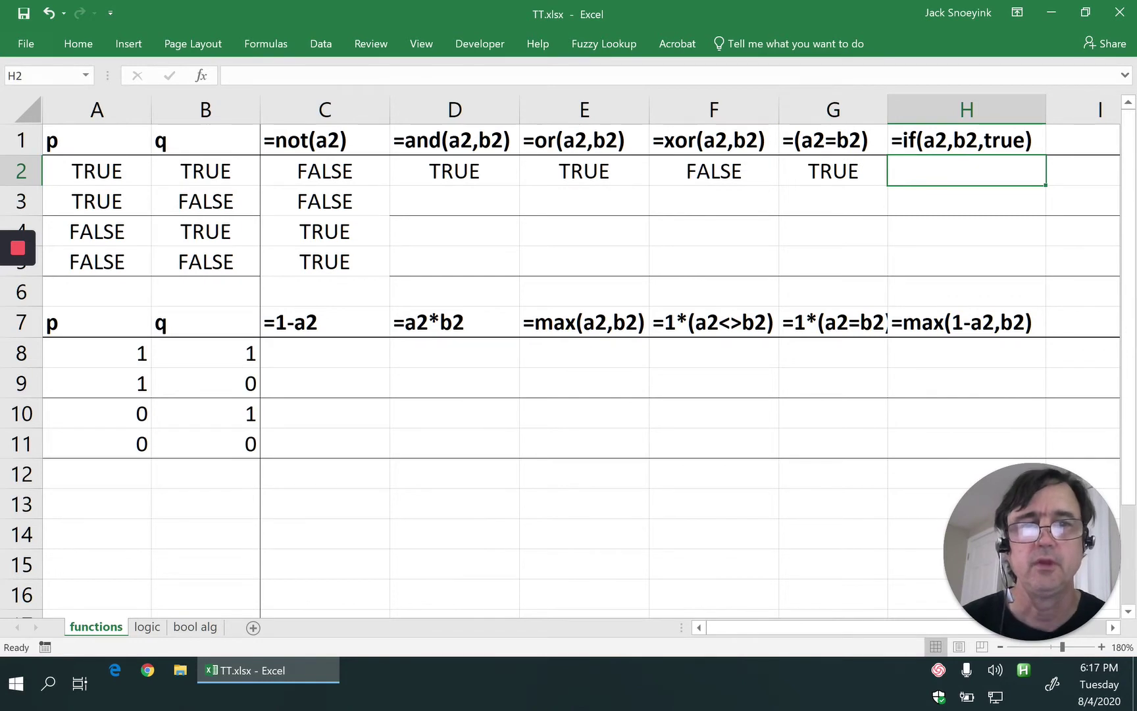
# Enter the implication formula =IF(A2,B2,TRUE) in cell H2.
pyautogui.write('=if(')
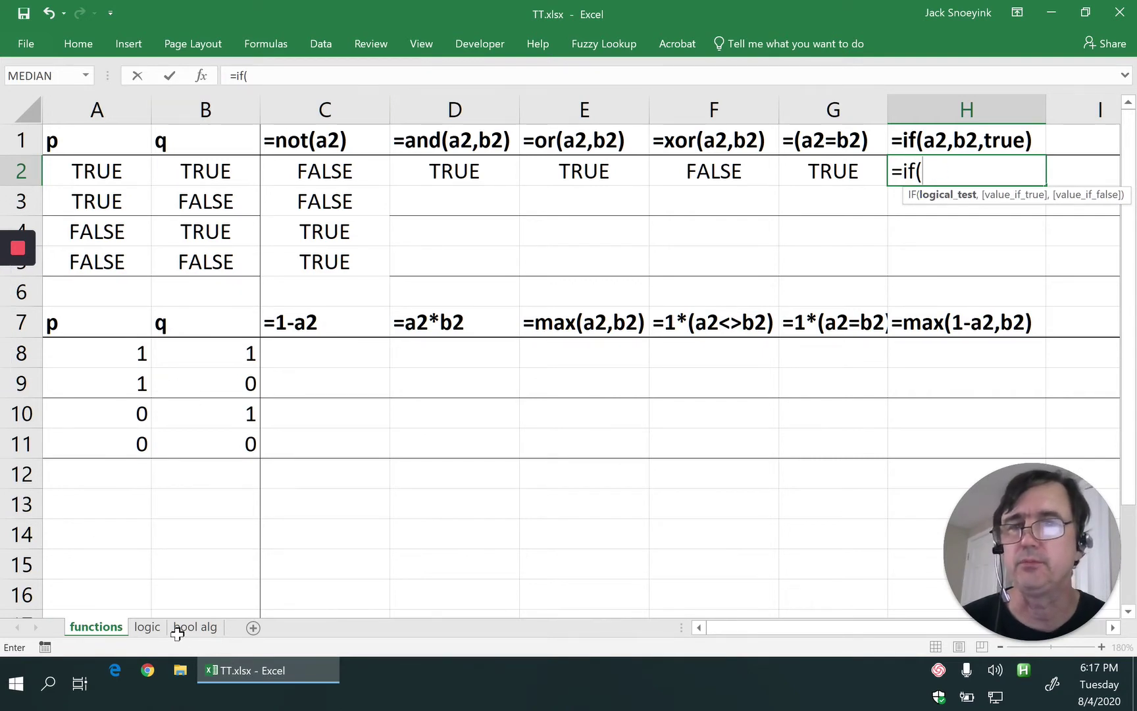
pyautogui.write('A2,B2')
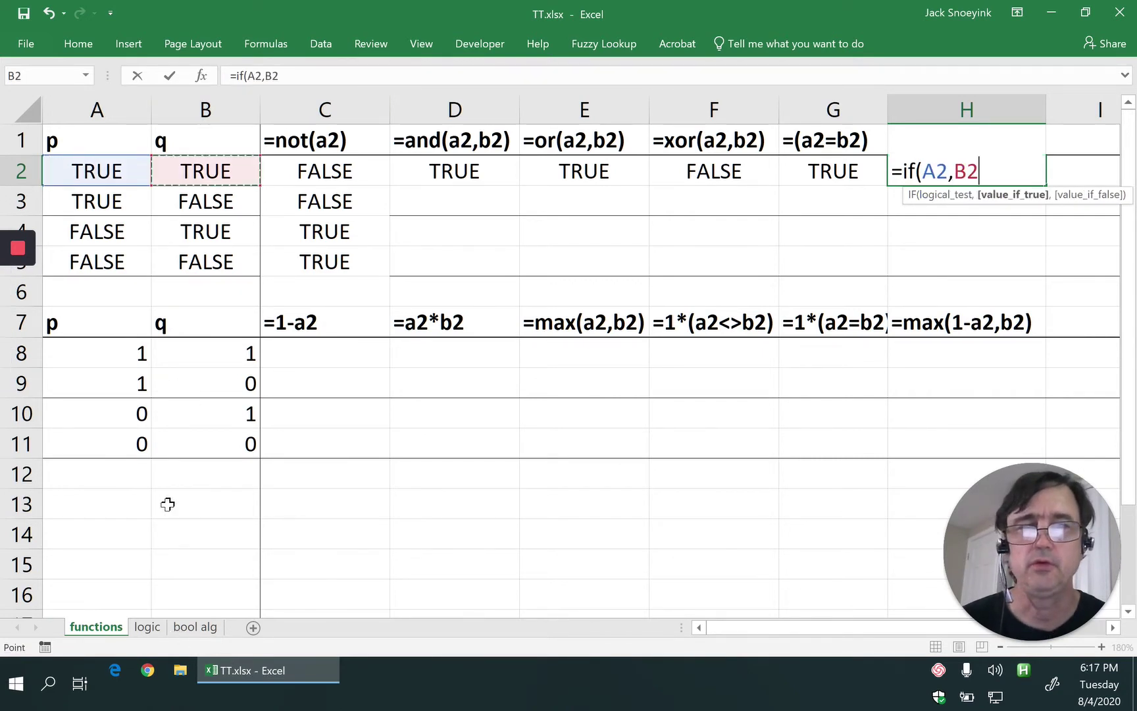
pyautogui.write(',true)')
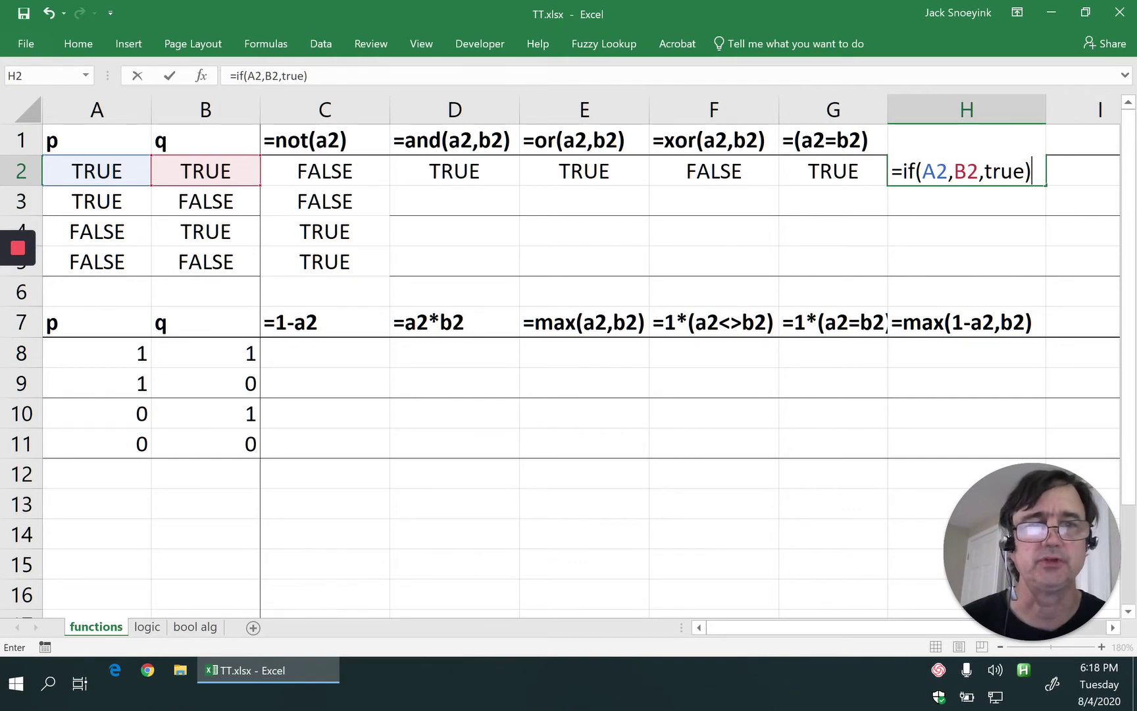
pyautogui.press('Return')
# Fill the row 2 formulas in D2:H2 down through row 5.
pyautogui.click(454, 201)
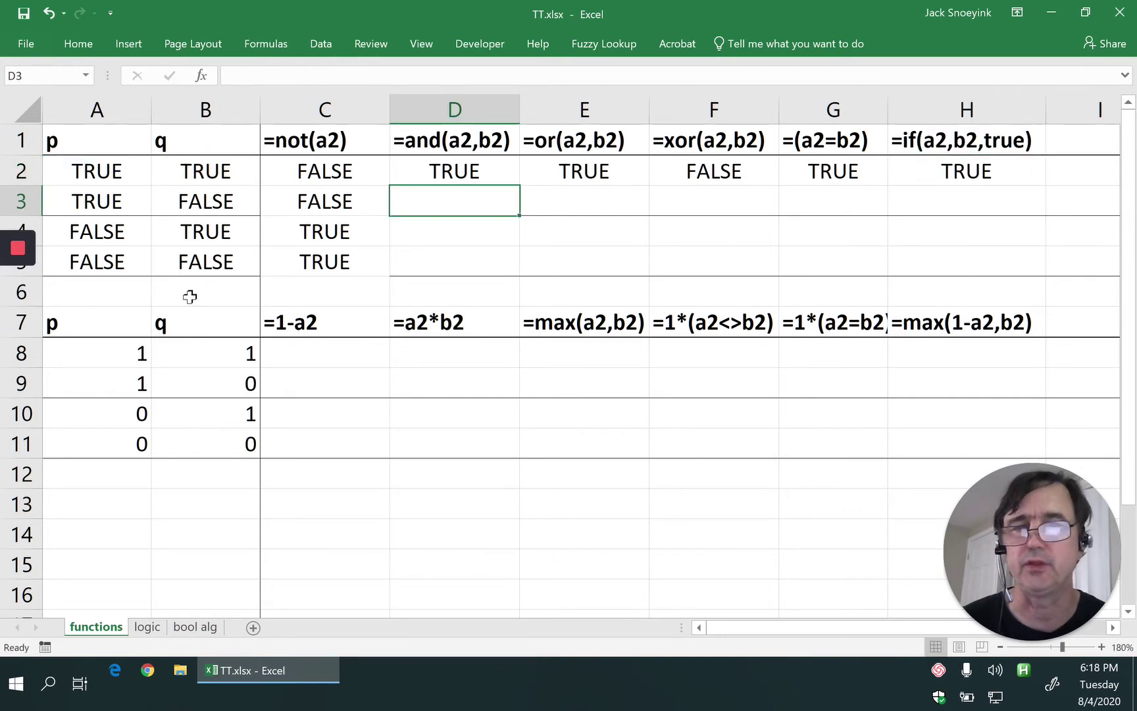
pyautogui.moveTo(454, 171); pyautogui.dragTo(967, 261)
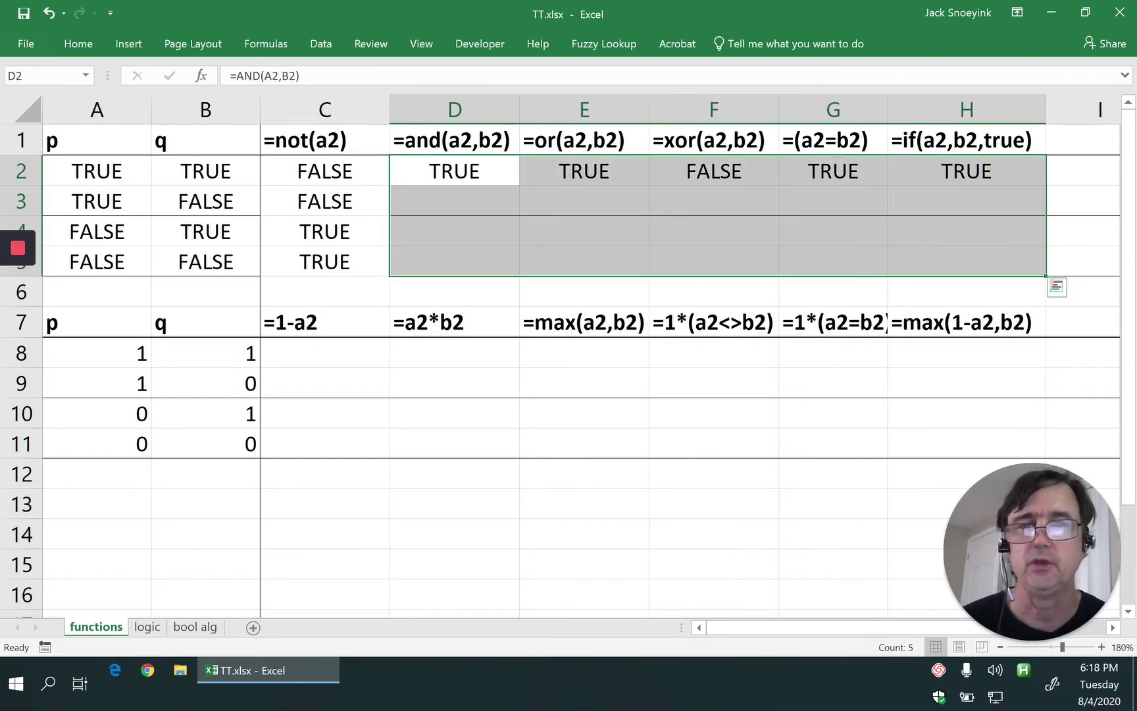
pyautogui.hotkey('ctrl', 'd')
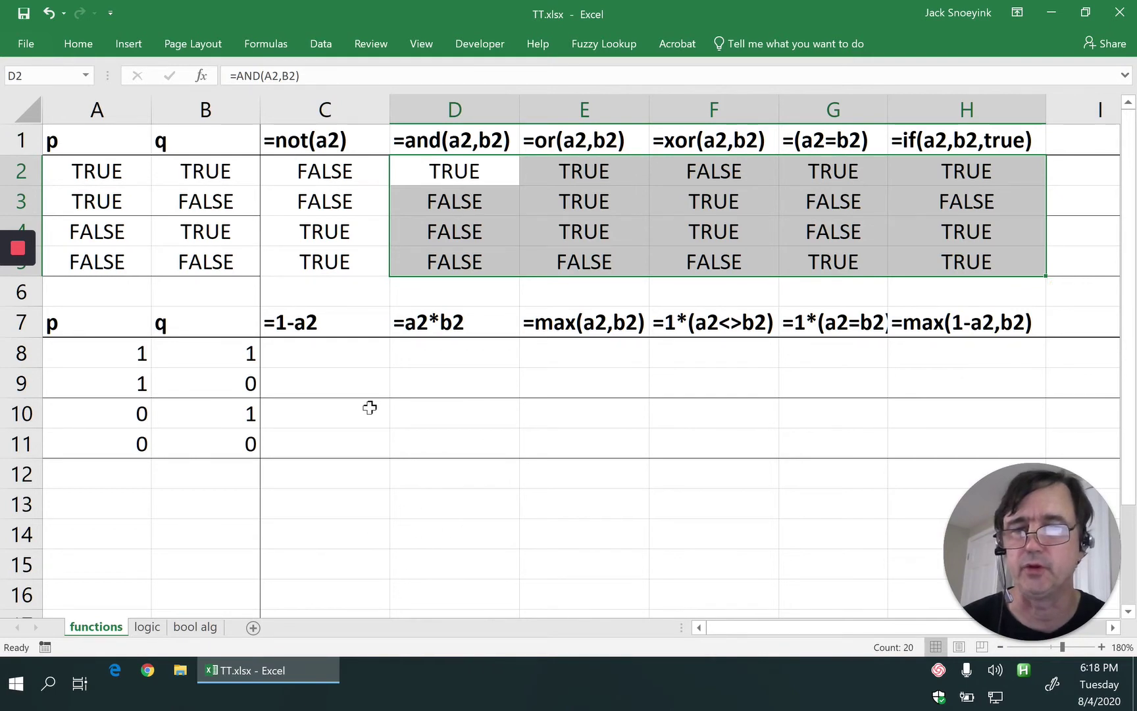
# Enter the numeric negation formula =1-A8 in cell C8 of the 1/0 table.
pyautogui.press('Left')
pyautogui.press('Down')
pyautogui.press('Down')
pyautogui.press('Down')
pyautogui.press('Down')
pyautogui.press('Down')
pyautogui.press('Down')
pyautogui.write('=')
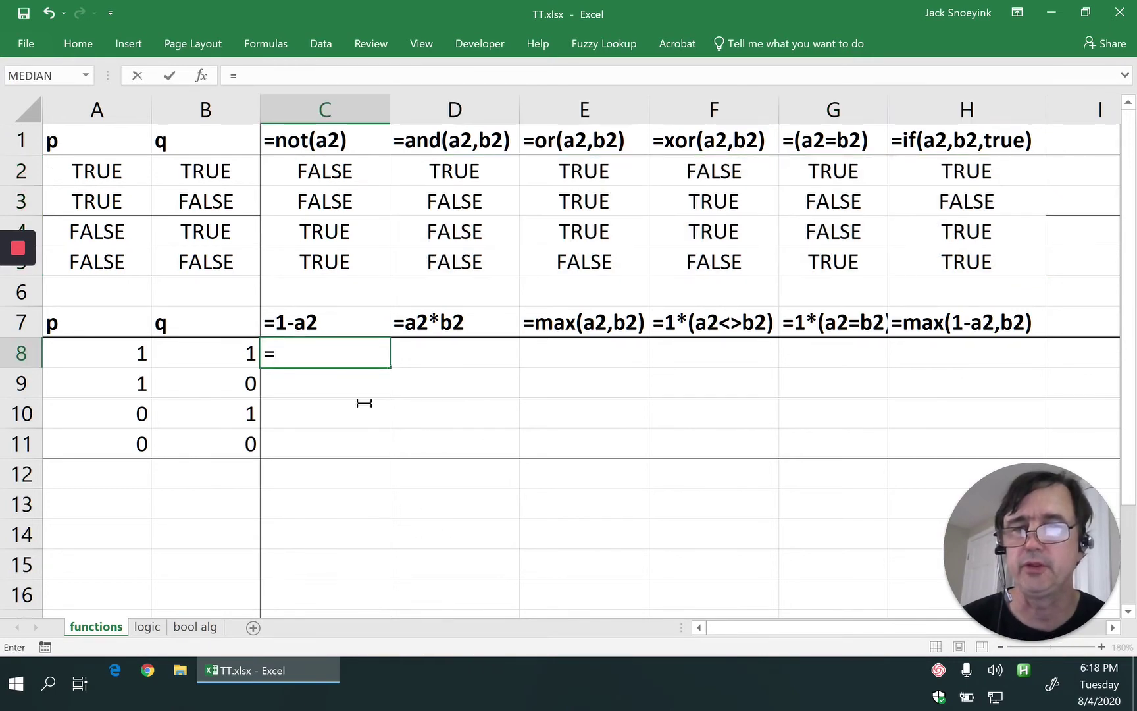
pyautogui.write('1')
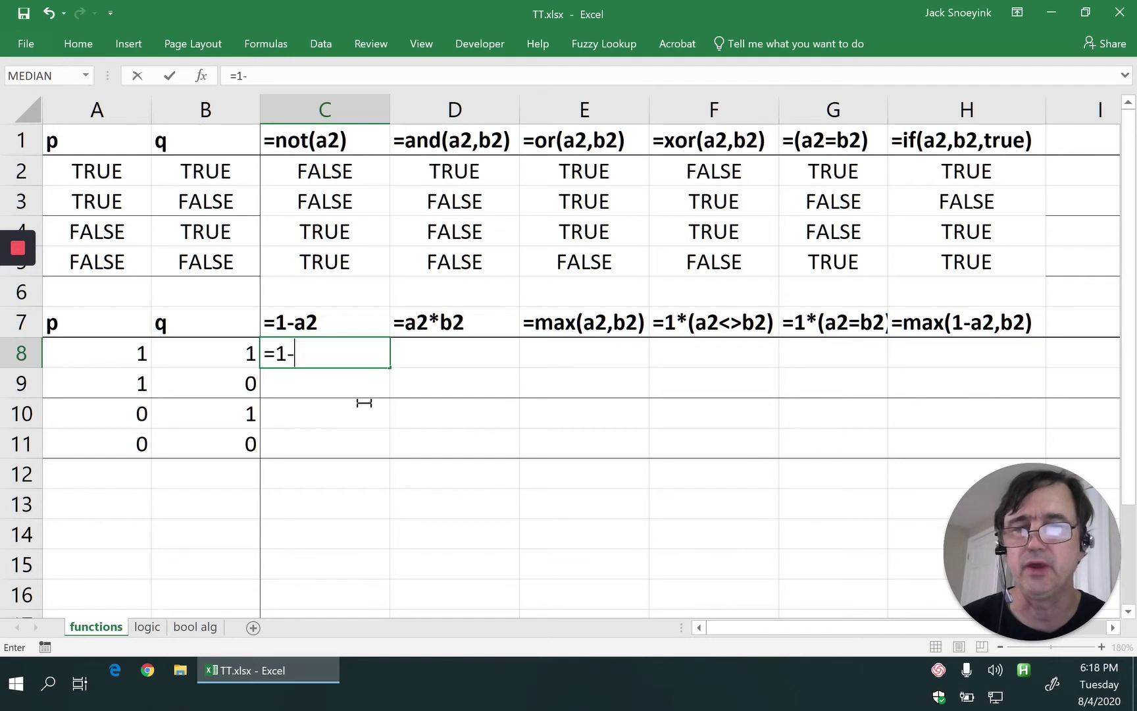
pyautogui.write('-')
pyautogui.press('Left')
pyautogui.press('Left')
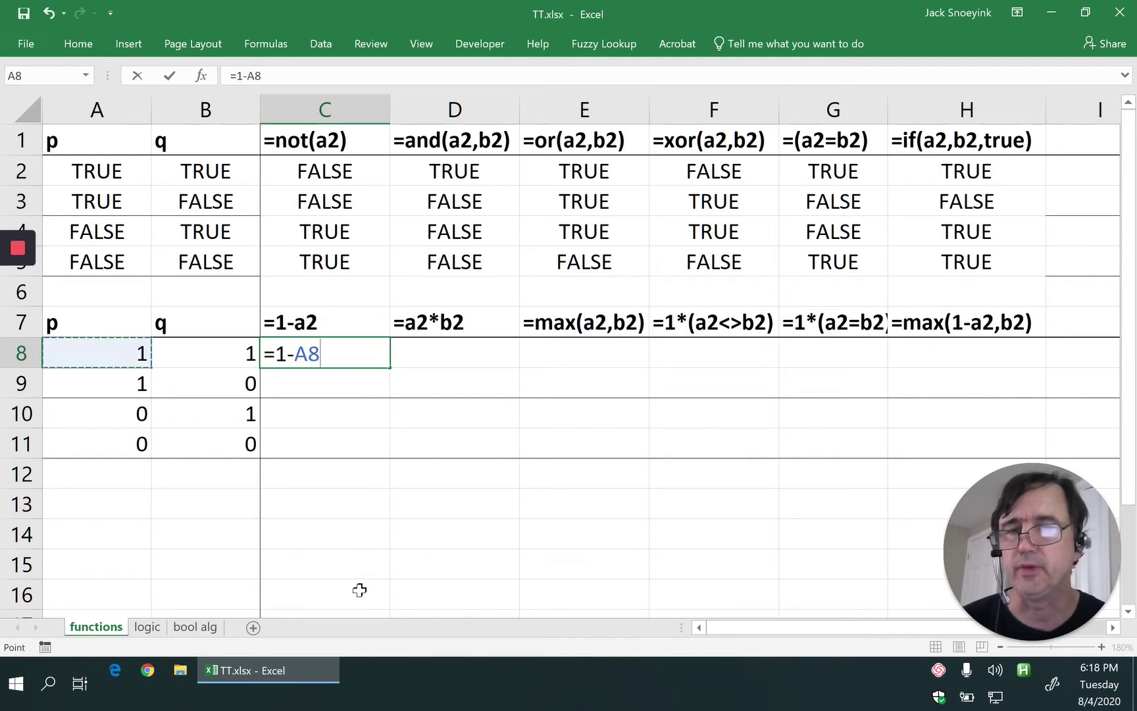
pyautogui.press('Tab')
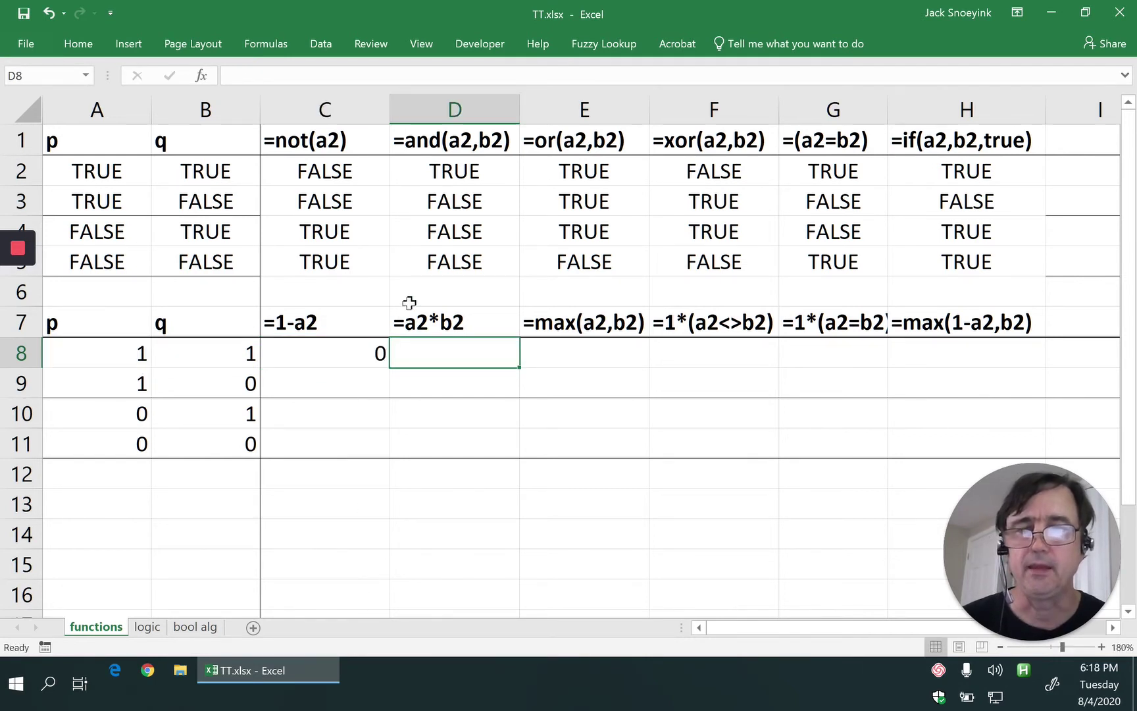
# Enter the product formula =A8*B8 in cell D8.
pyautogui.write('=')
pyautogui.press('Left')
pyautogui.press('Left')
pyautogui.press('Left')
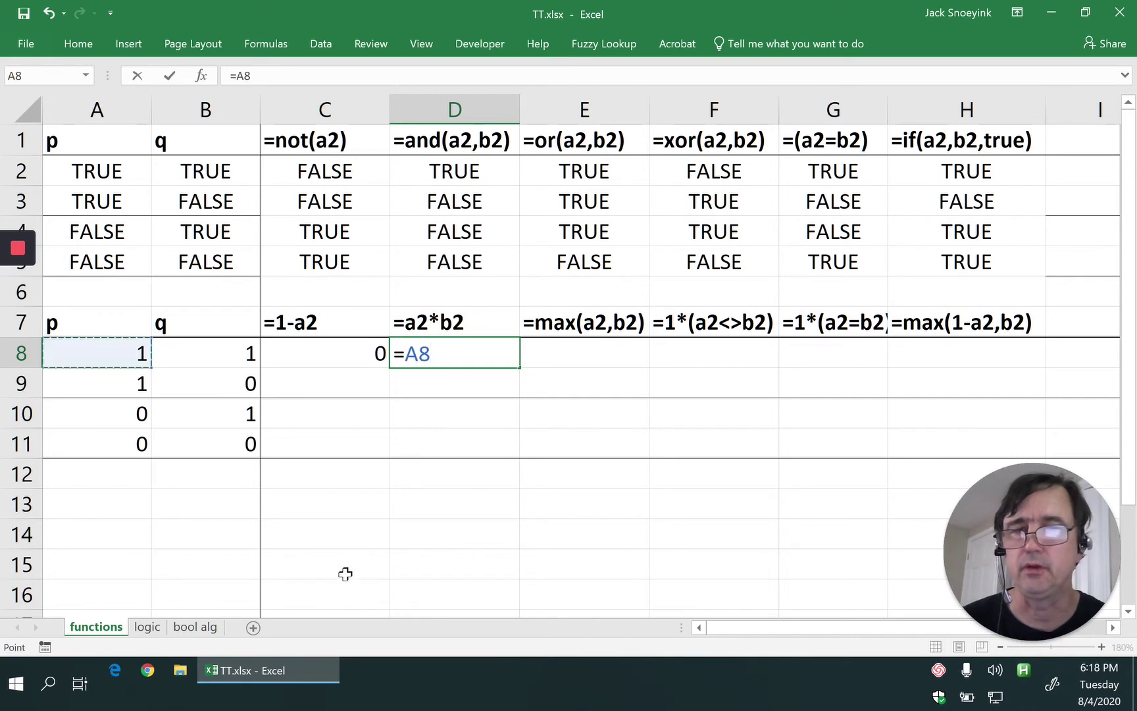
pyautogui.write('*')
pyautogui.press('Left')
pyautogui.press('Left')
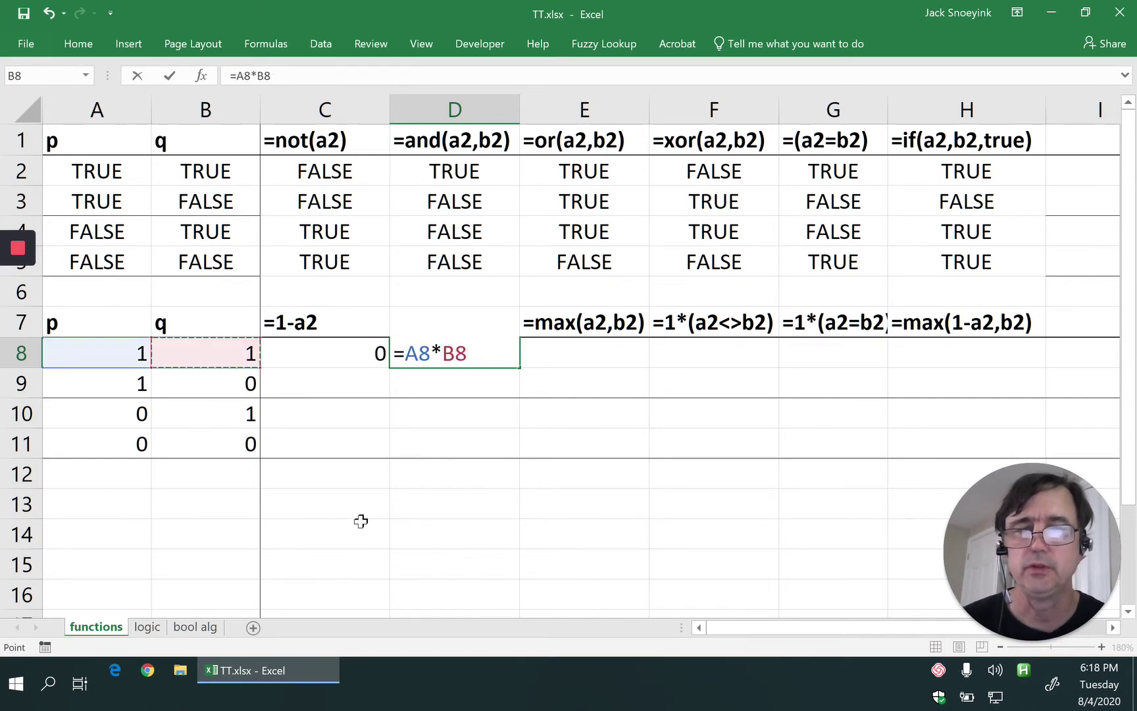
pyautogui.press('Tab')
# Enter the formula =MAX(A8,B8) in cell E8.
pyautogui.write('=ma')
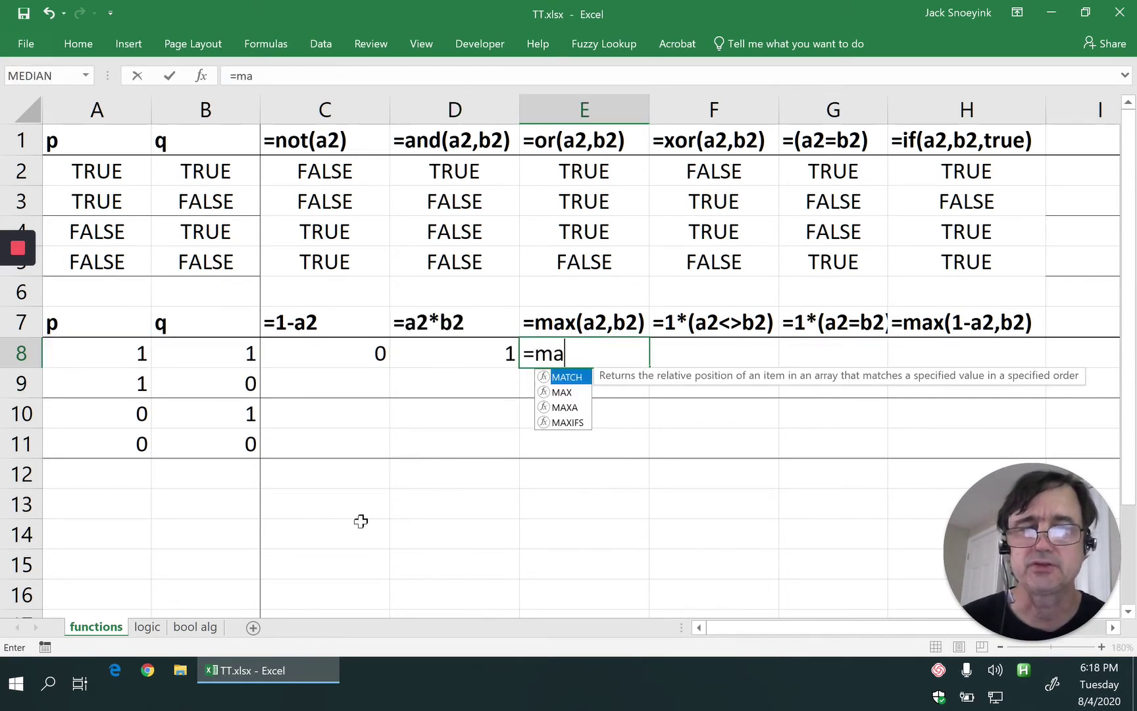
pyautogui.write('x(')
pyautogui.press('Left')
pyautogui.press('Left')
pyautogui.press('Left')
pyautogui.press('Left')
pyautogui.write(',')
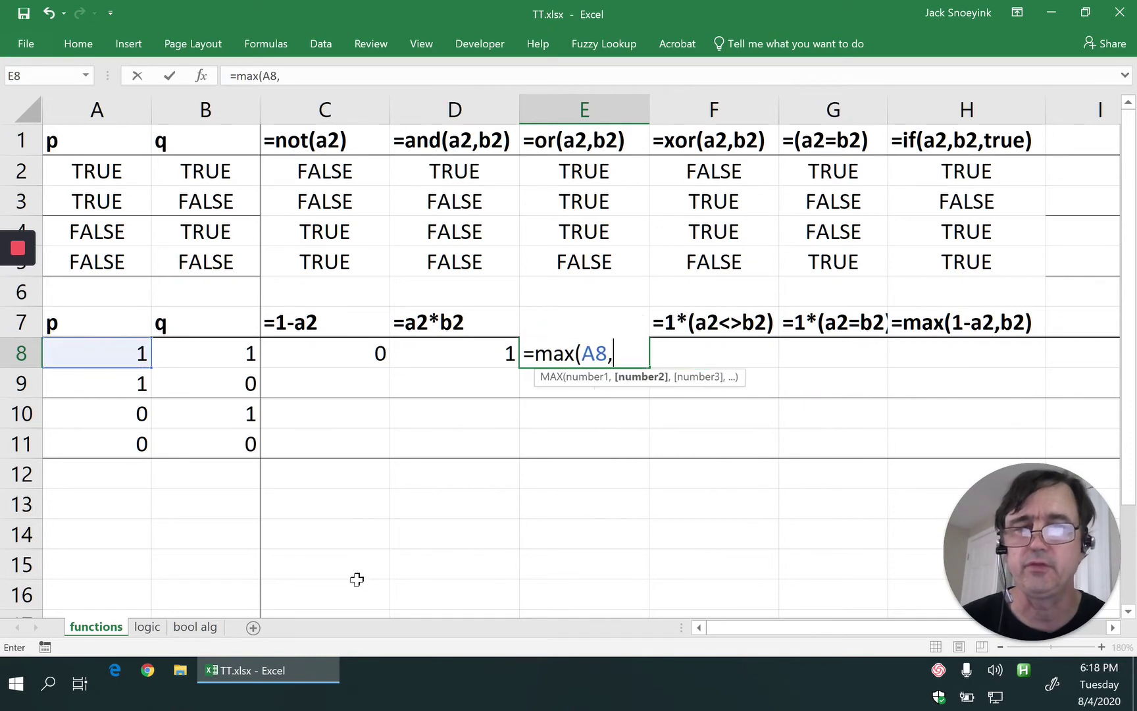
pyautogui.press('Left')
pyautogui.press('Left')
pyautogui.press('Left')
pyautogui.write(')')
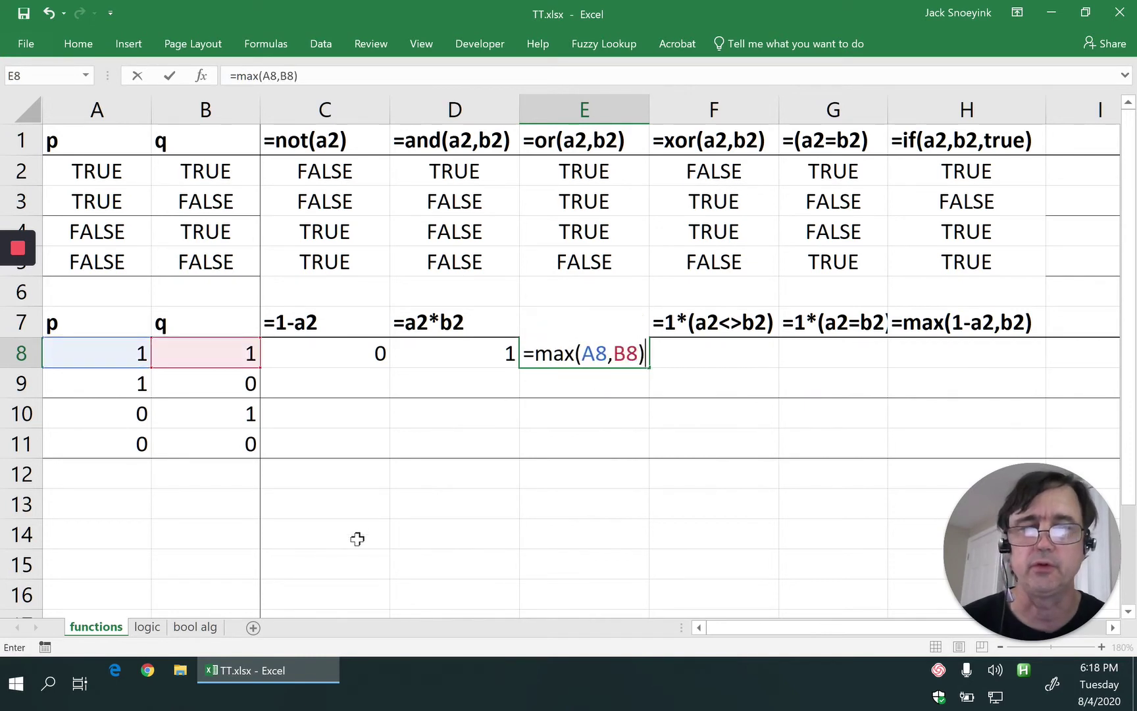
pyautogui.press('Return')
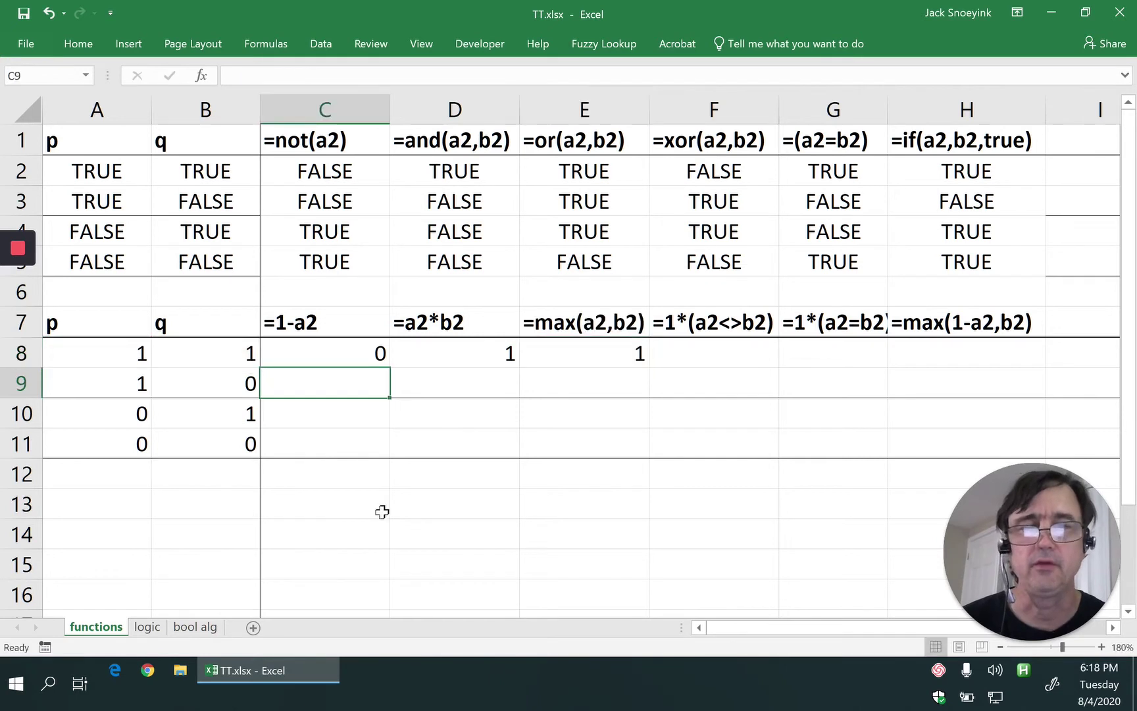
# Enter the numeric exclusive-or formula =1*(A8<>B8) in cell F8.
pyautogui.press('Up')
pyautogui.press('Right')
pyautogui.press('Right')
pyautogui.press('Right')
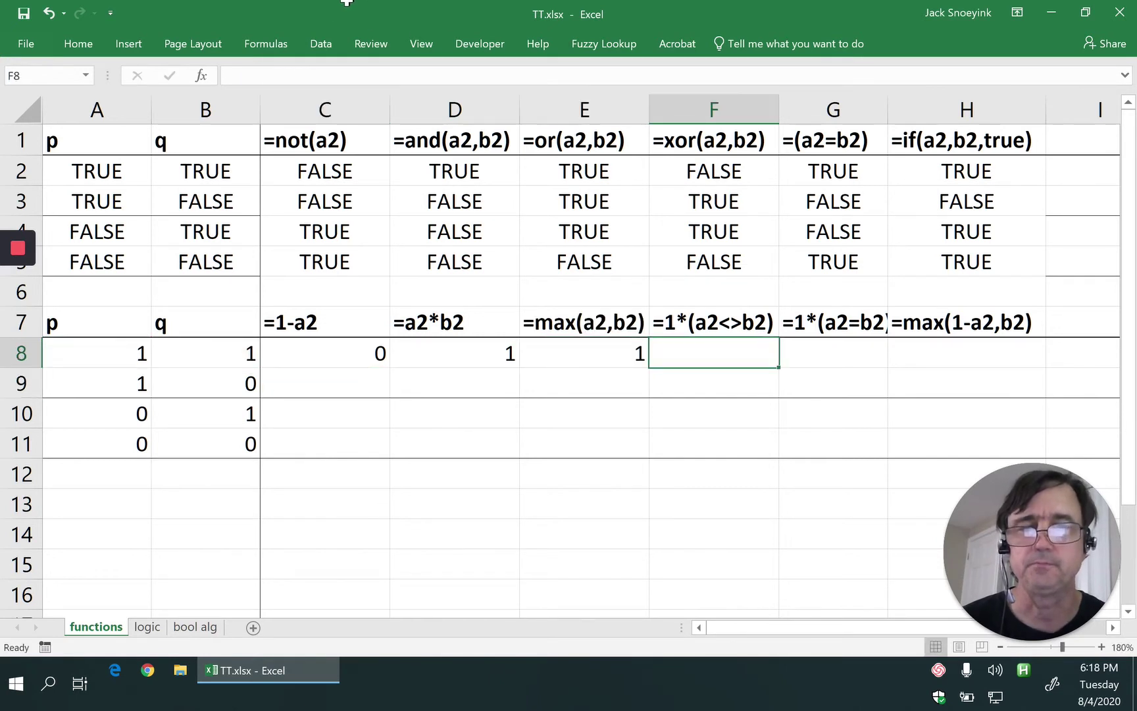
pyautogui.write('=1')
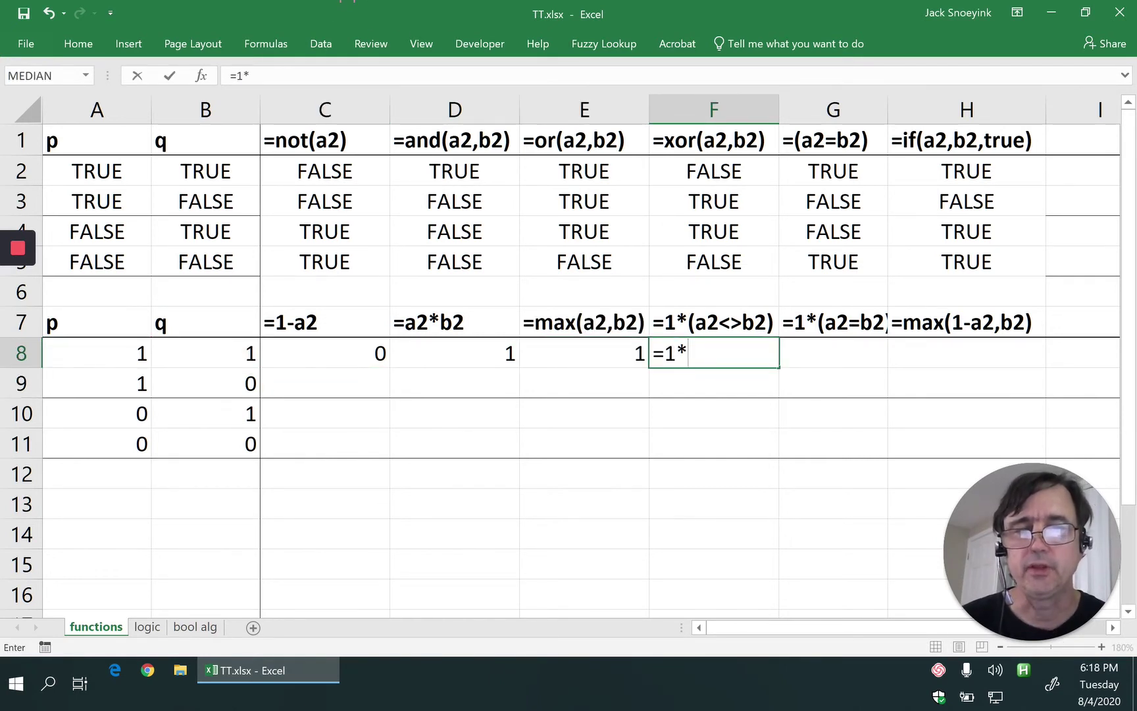
pyautogui.write('*(')
pyautogui.press('Left')
pyautogui.press('Left')
pyautogui.press('Left')
pyautogui.press('Left')
pyautogui.press('Left')
pyautogui.write('<>')
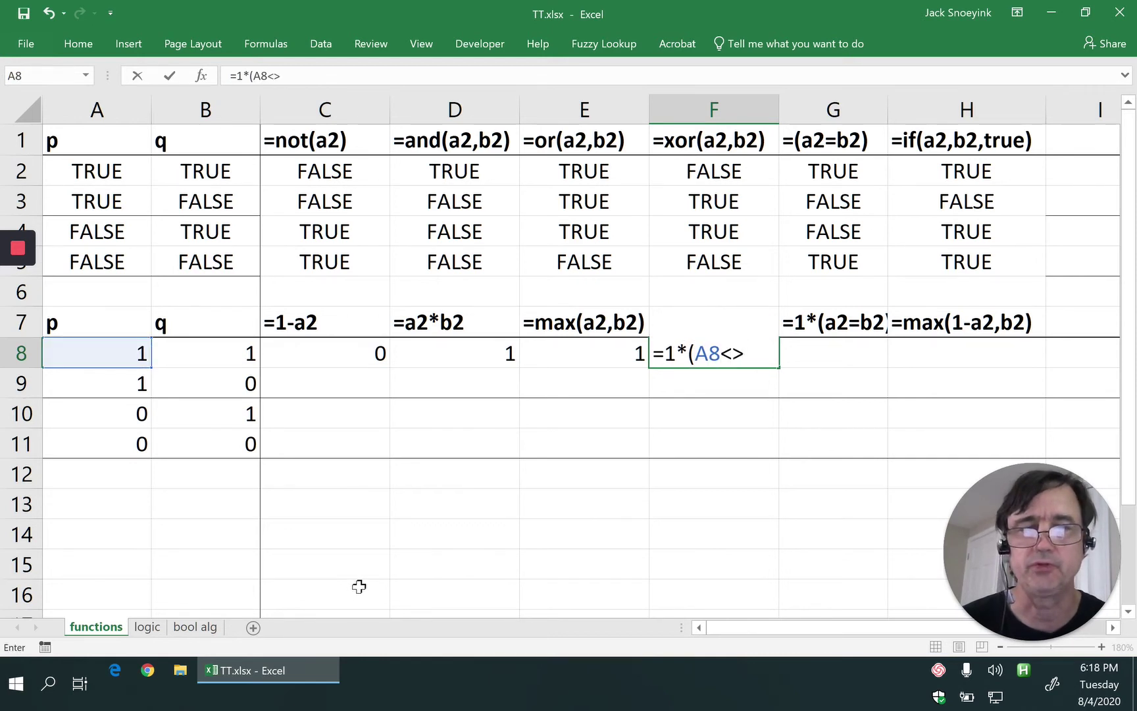
pyautogui.press('Left')
pyautogui.press('Left')
pyautogui.press('Left')
pyautogui.press('Left')
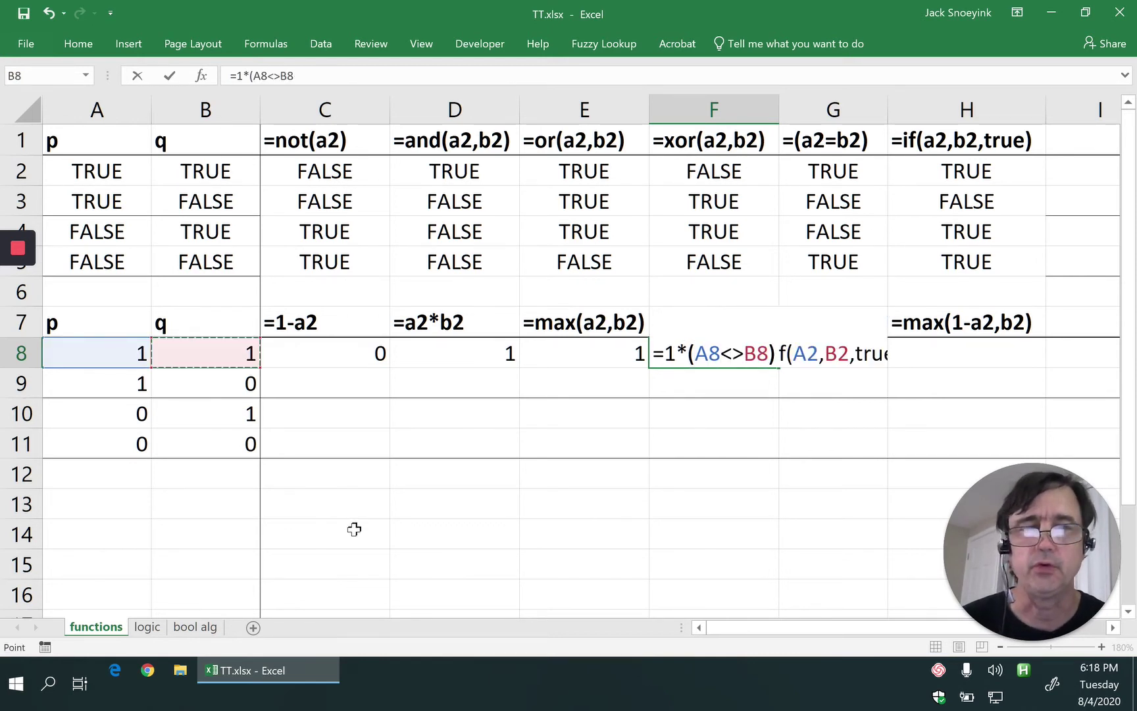
pyautogui.write(')')
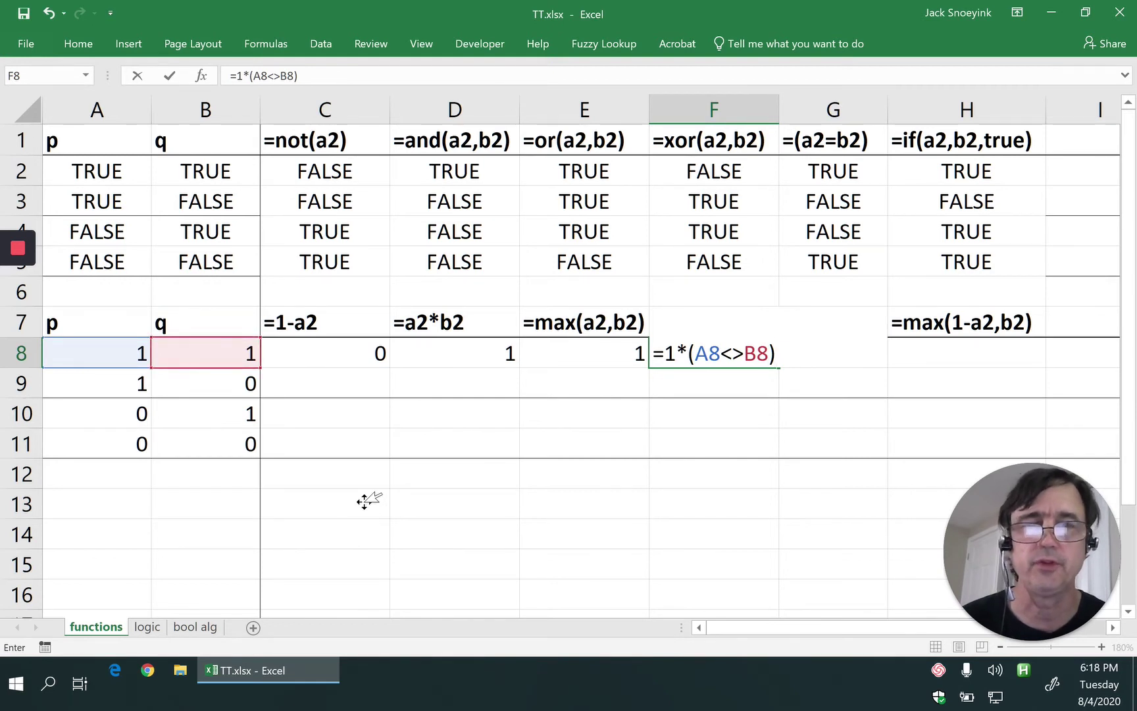
pyautogui.press('Tab')
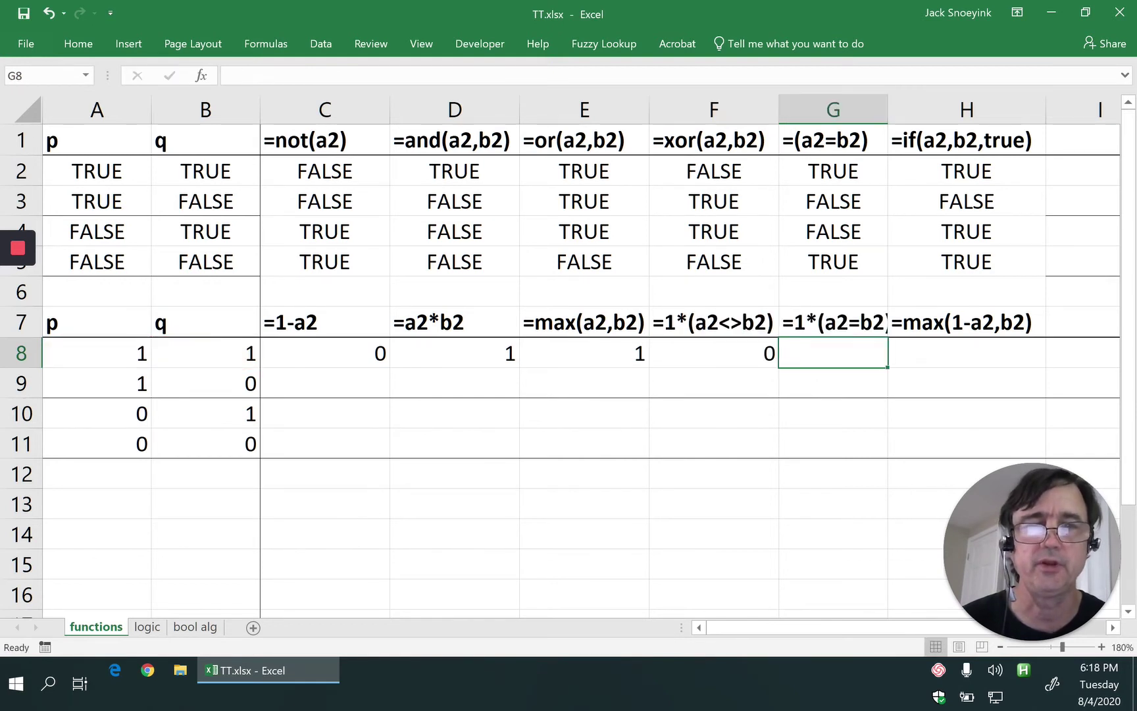
# Enter the numeric equality formula =1*(A8=B8) in cell G8.
pyautogui.write('=1')
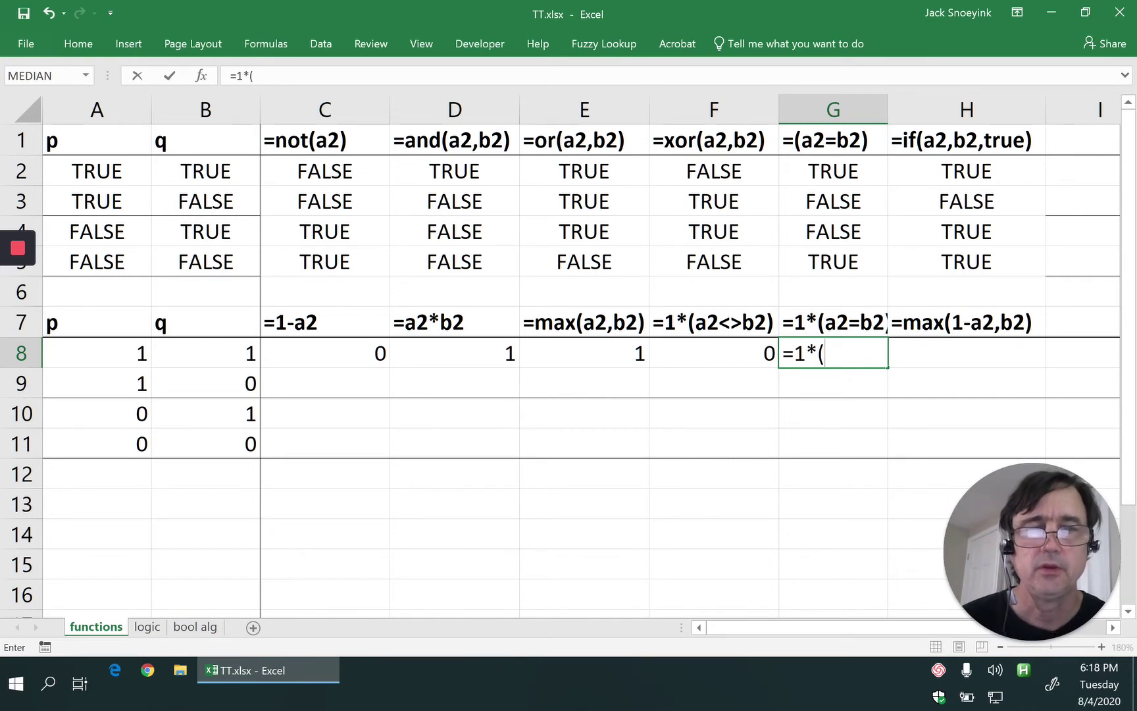
pyautogui.write('*(')
pyautogui.press('Left')
pyautogui.press('Left')
pyautogui.press('Left')
pyautogui.press('Left')
pyautogui.press('Left')
pyautogui.press('Left')
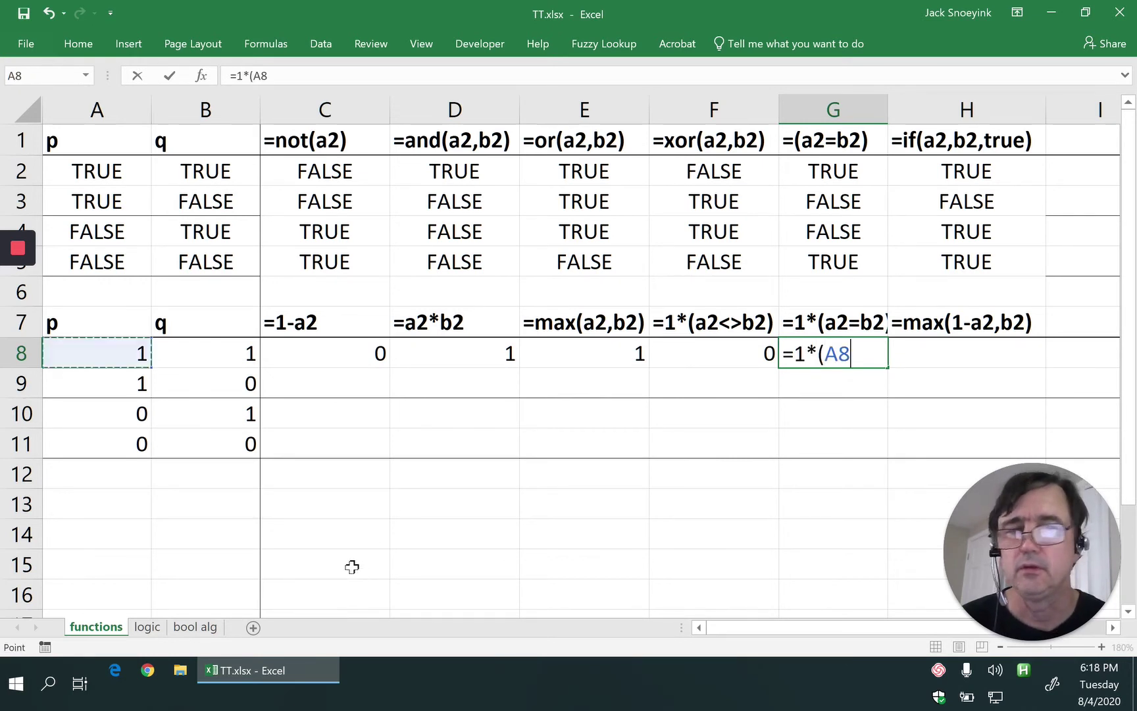
pyautogui.write('=')
pyautogui.press('Left')
pyautogui.press('Left')
pyautogui.press('Left')
pyautogui.press('Left')
pyautogui.press('Left')
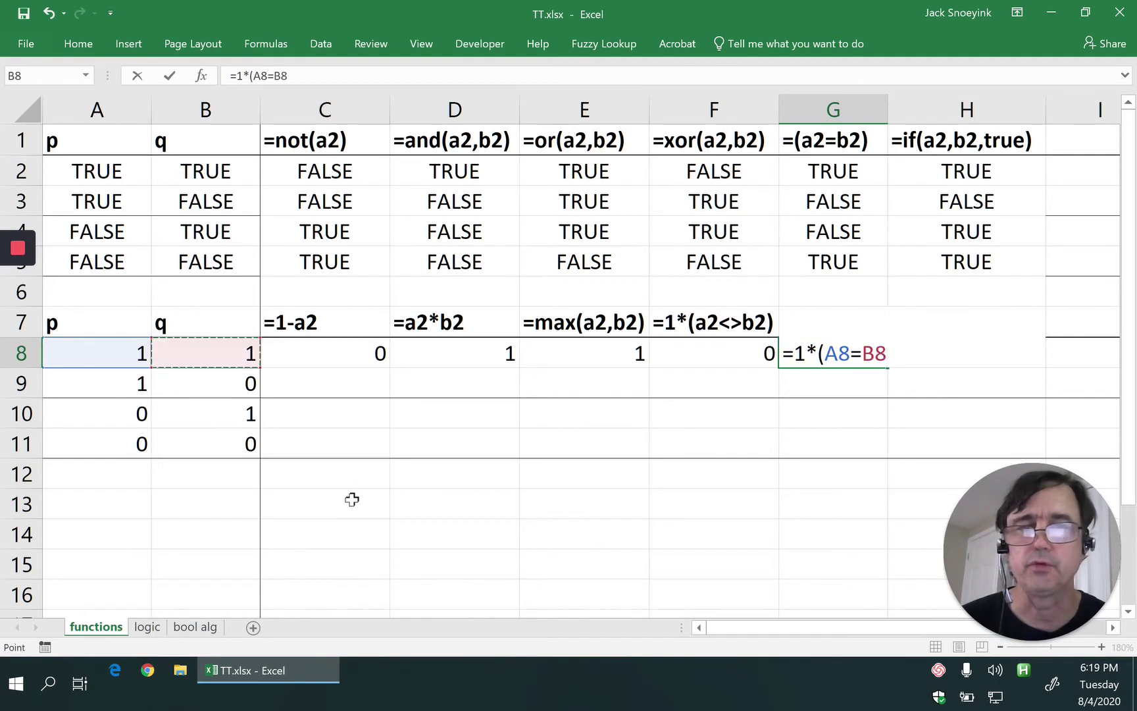
pyautogui.press('Return')
pyautogui.press('Left')
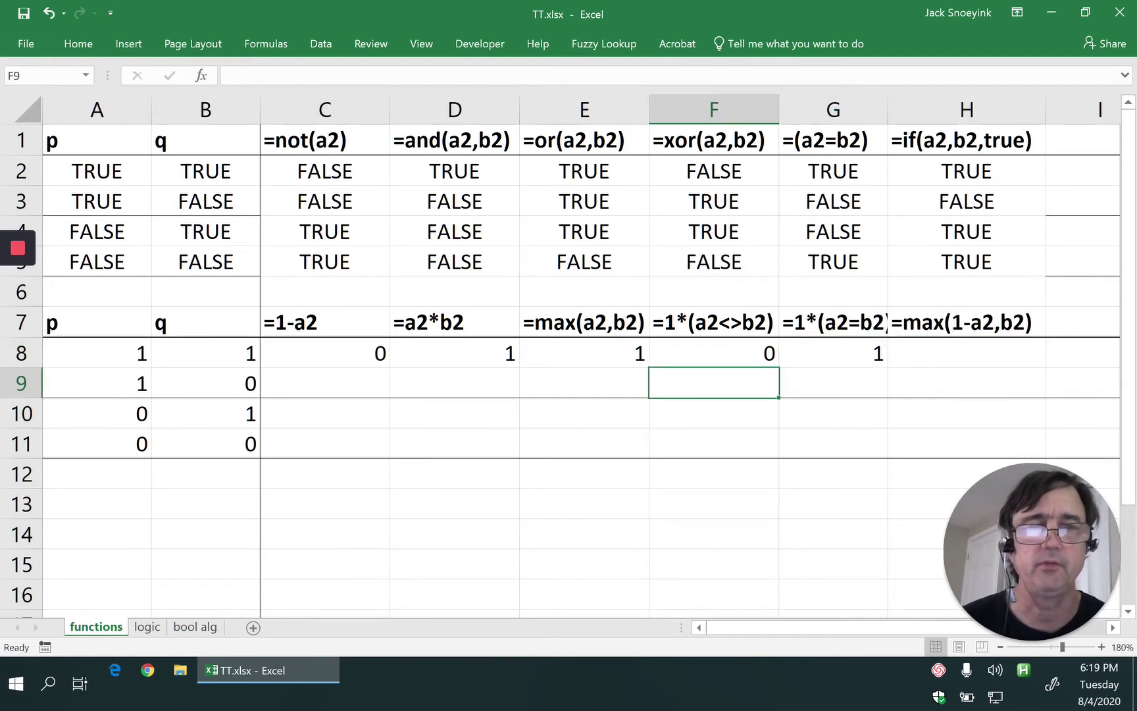
# Enter the numeric implication formula =MAX(1-A8,B8) in cell H8.
pyautogui.click(966, 352)
pyautogui.write('=')
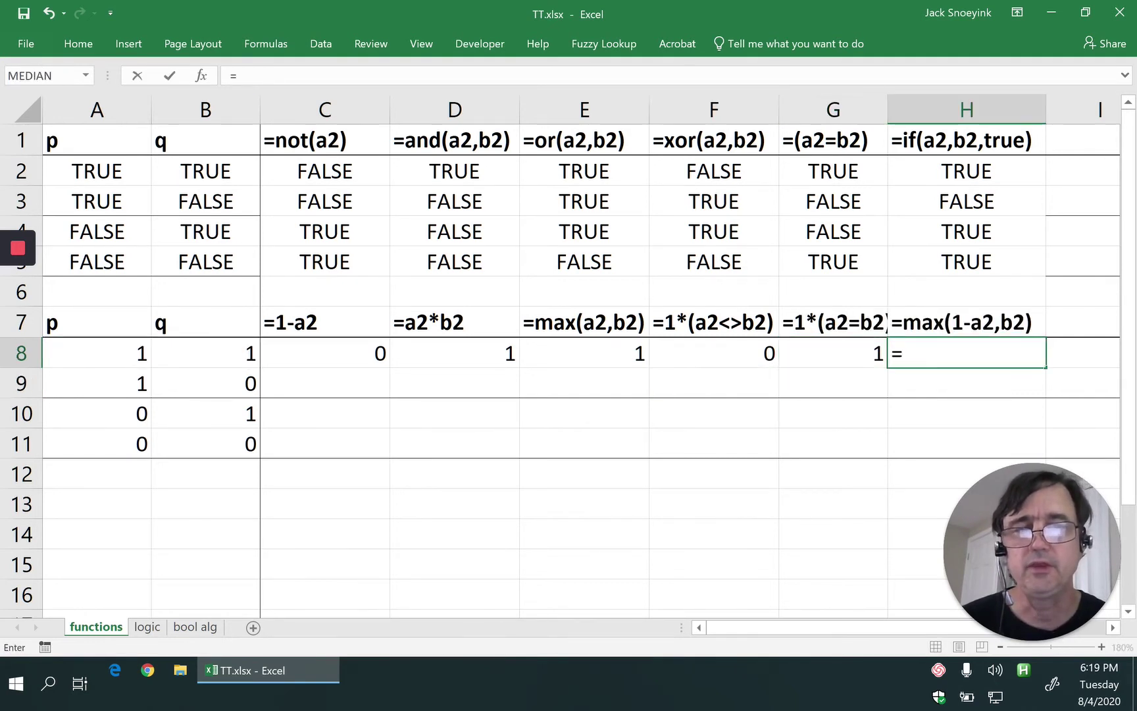
pyautogui.write('max(')
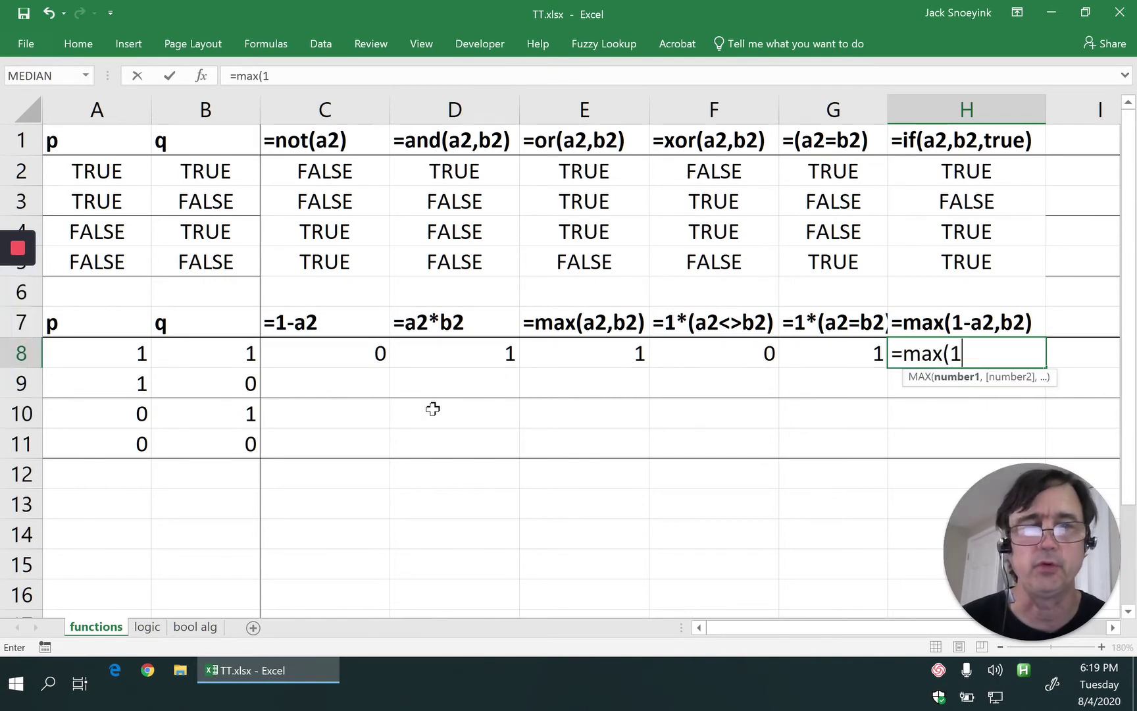
pyautogui.write('1-')
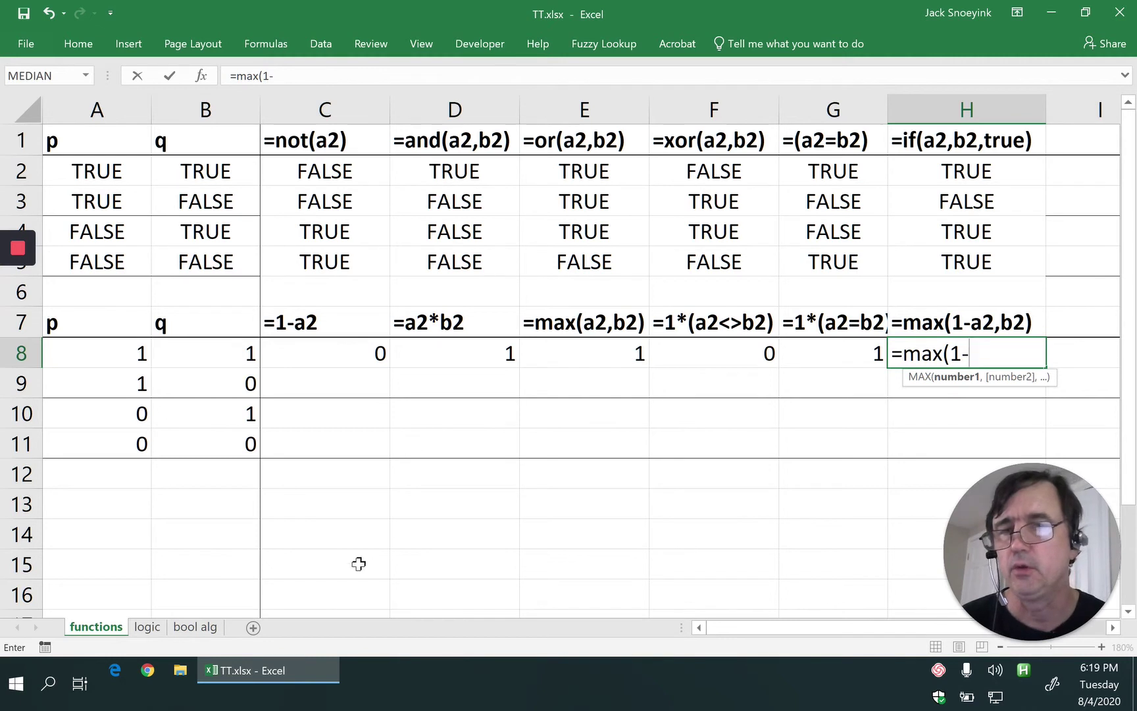
pyautogui.hotkey('ctrl', 'Left')
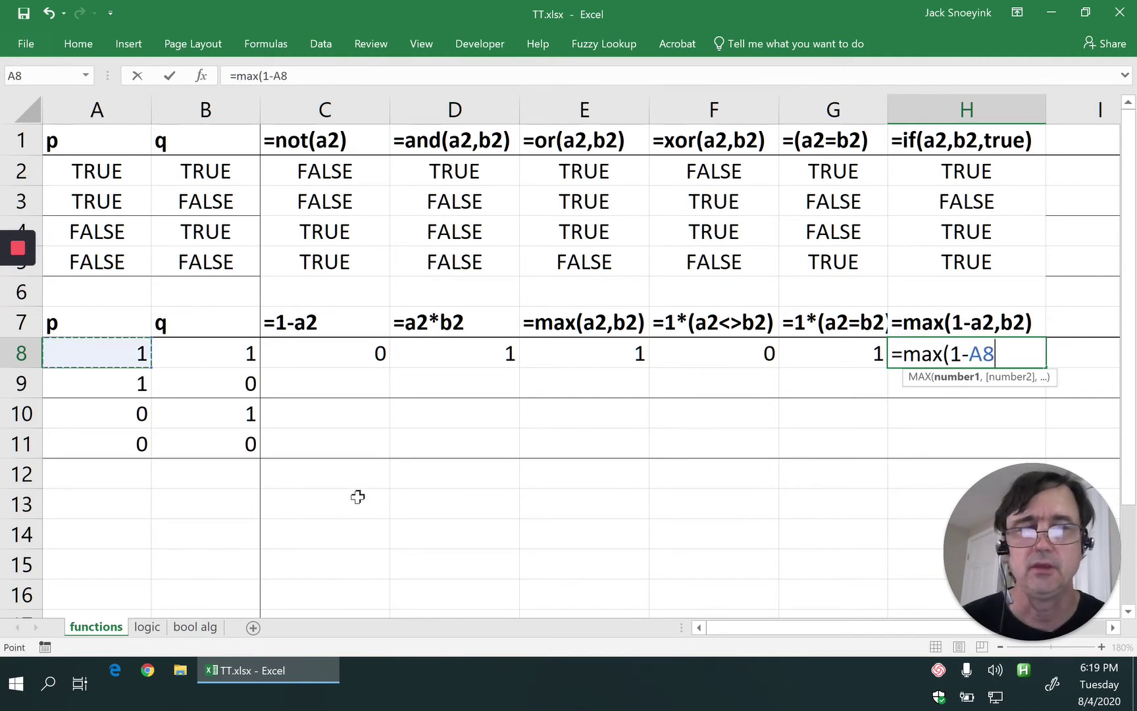
pyautogui.write(',')
pyautogui.hotkey('ctrl', 'Left')
pyautogui.press('Right')
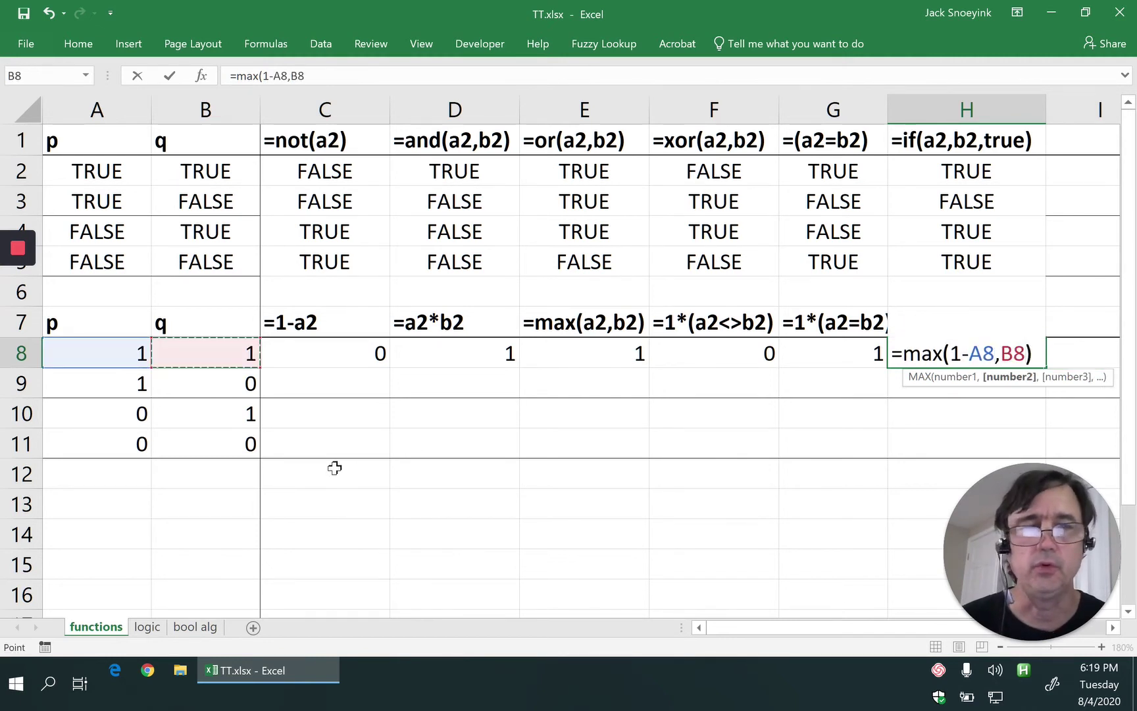
pyautogui.write(')')
pyautogui.press('Return')
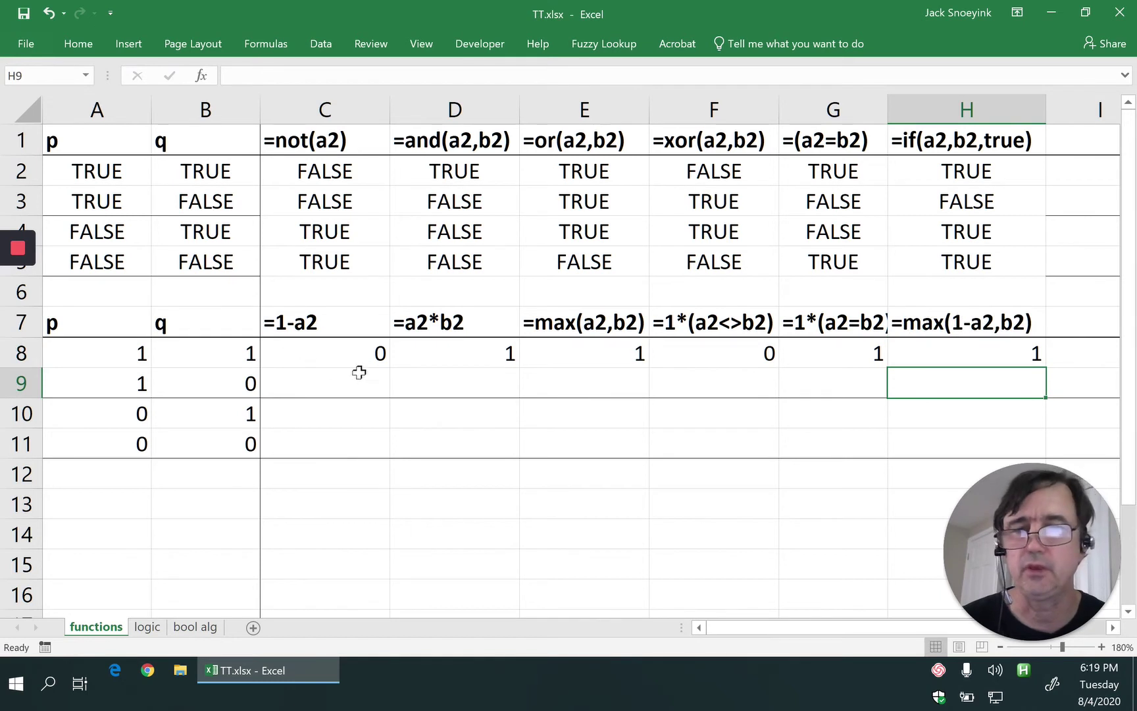
# Fill the row 8 formulas in C8:H8 down through row 11.
pyautogui.moveTo(350, 362); pyautogui.dragTo(1000, 444)
pyautogui.hotkey('ctrl', 'd')
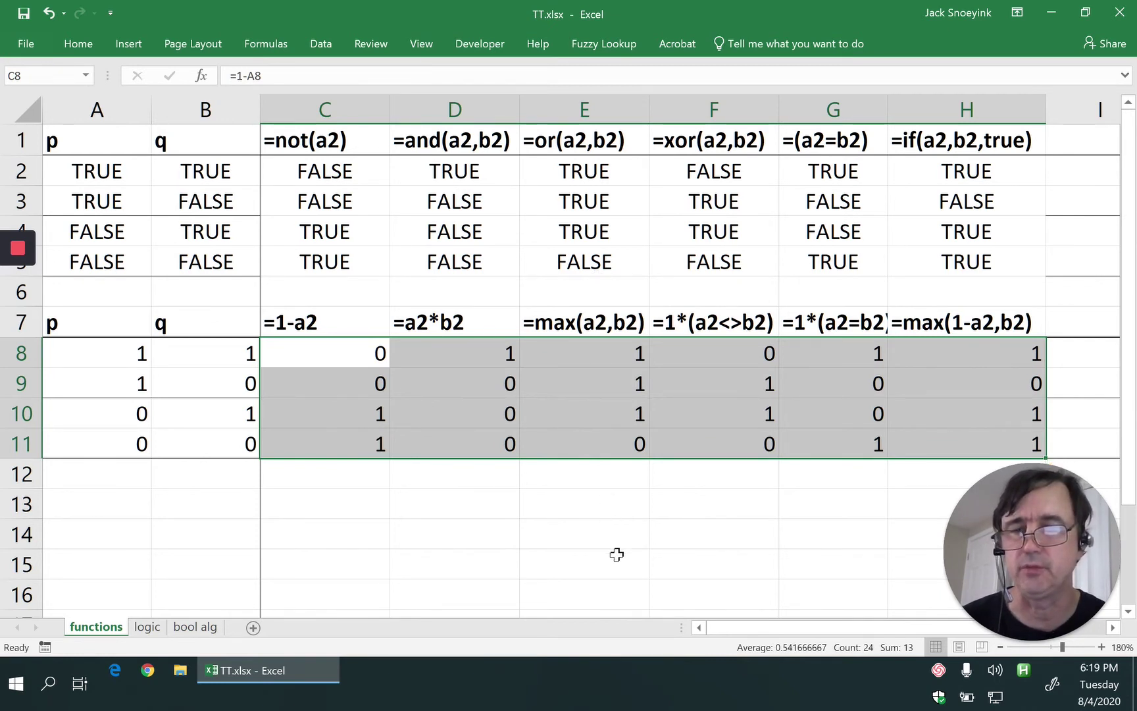
# On the logic sheet, fill TRUE from A3 across to C3 and enter =NOT(C3) in cell C4.
pyautogui.hotkey('ctrl', 'pagedown')
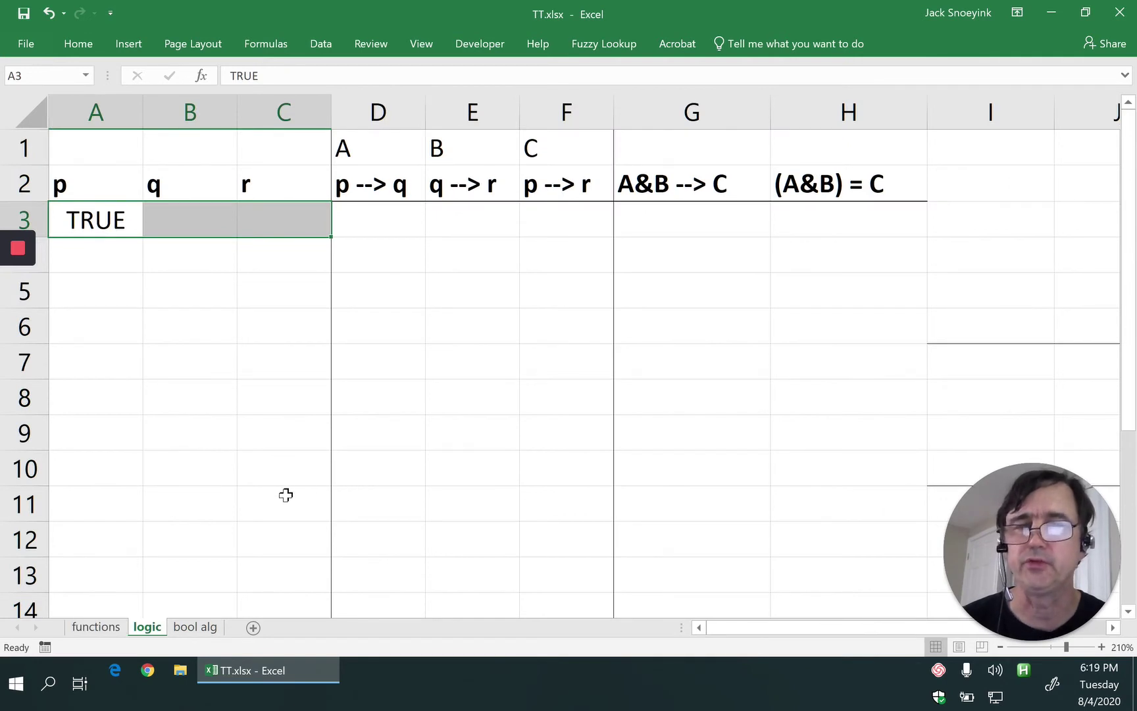
pyautogui.hotkey('ctrl', 'r')
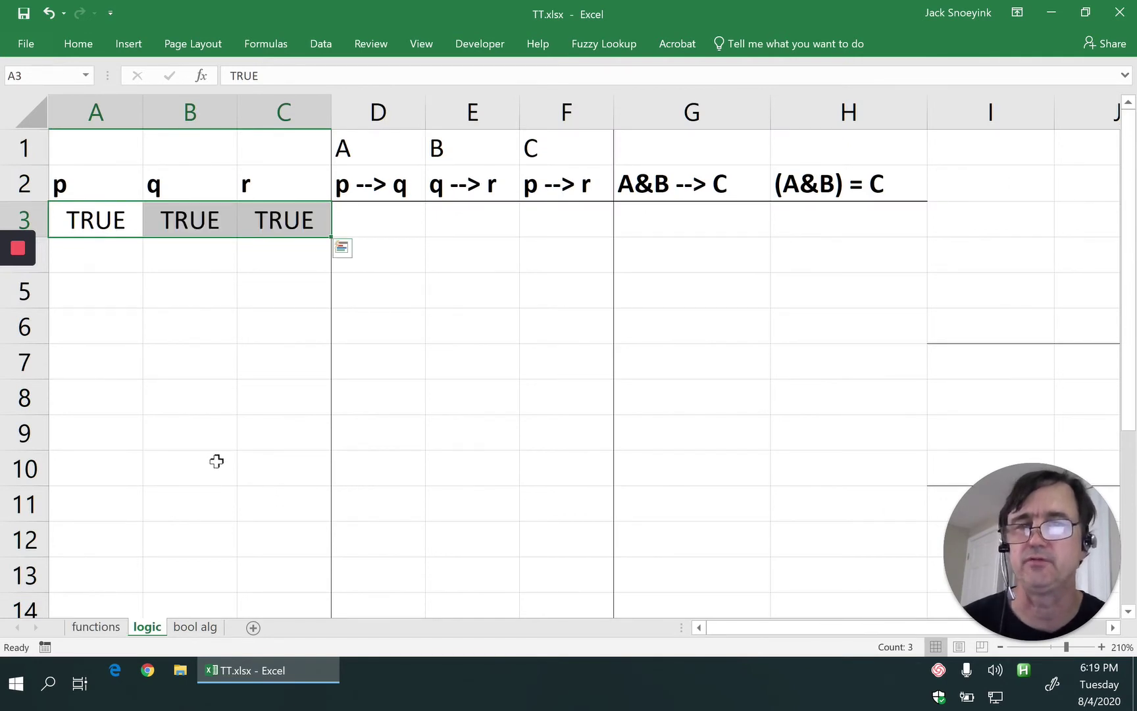
pyautogui.press('Down')
pyautogui.press('Right')
pyautogui.press('Right')
pyautogui.write('=')
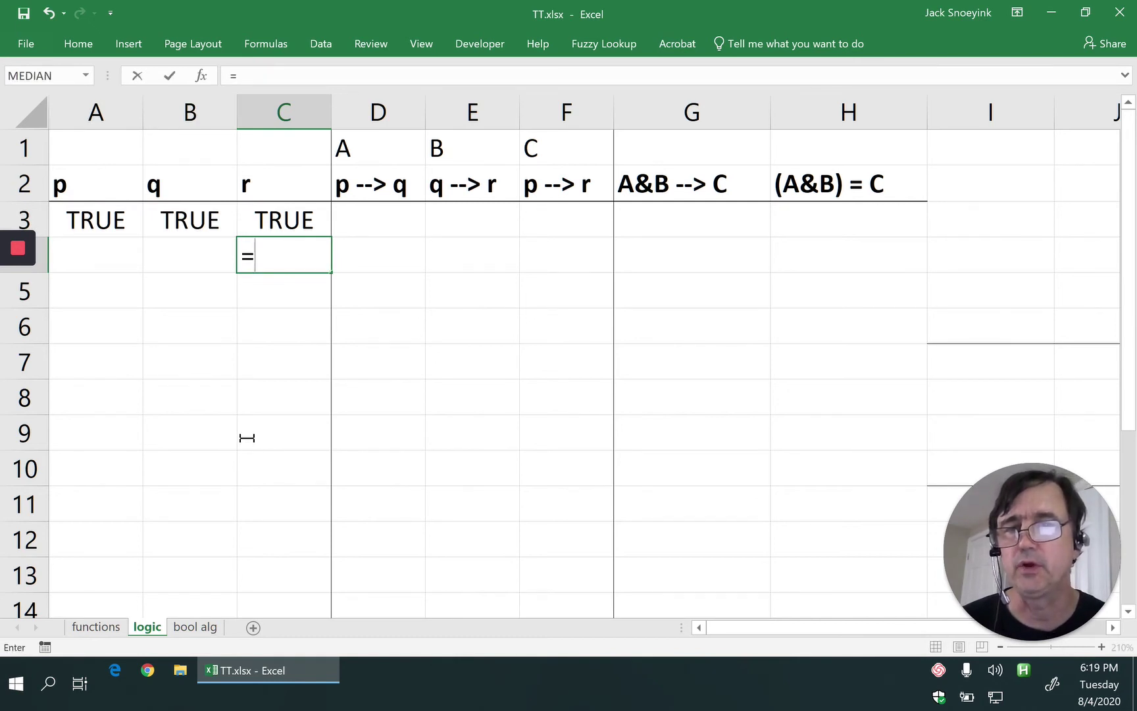
pyautogui.write('not(')
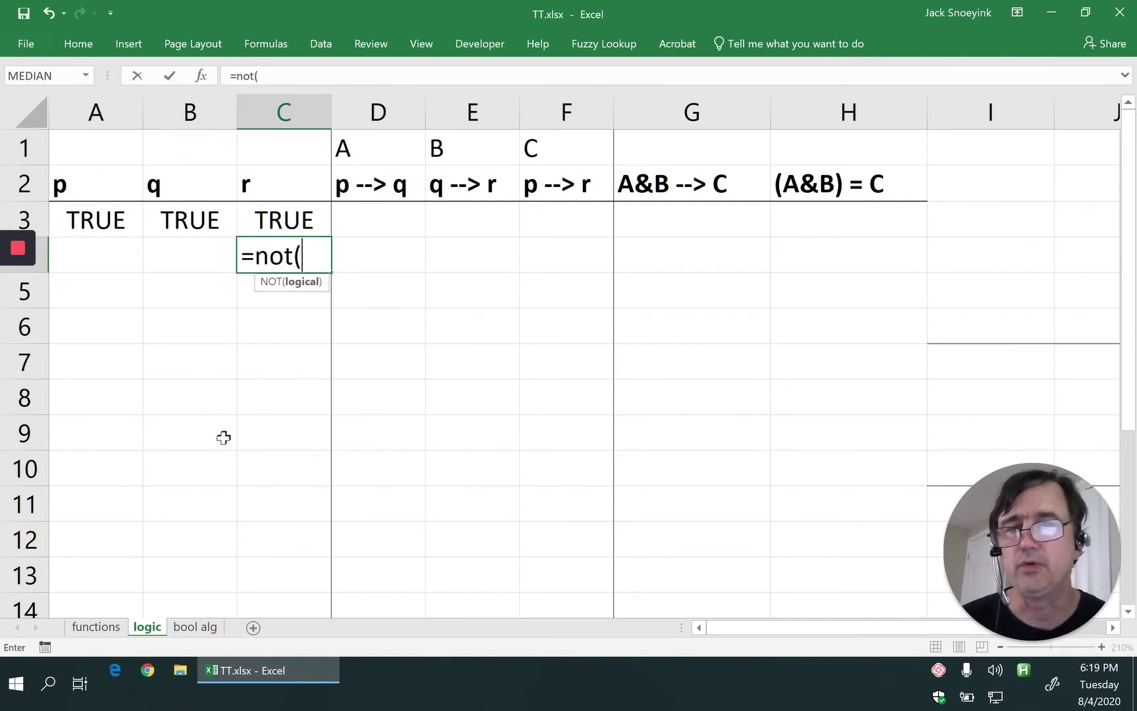
pyautogui.press('Up')
pyautogui.write(')')
pyautogui.press('Return')
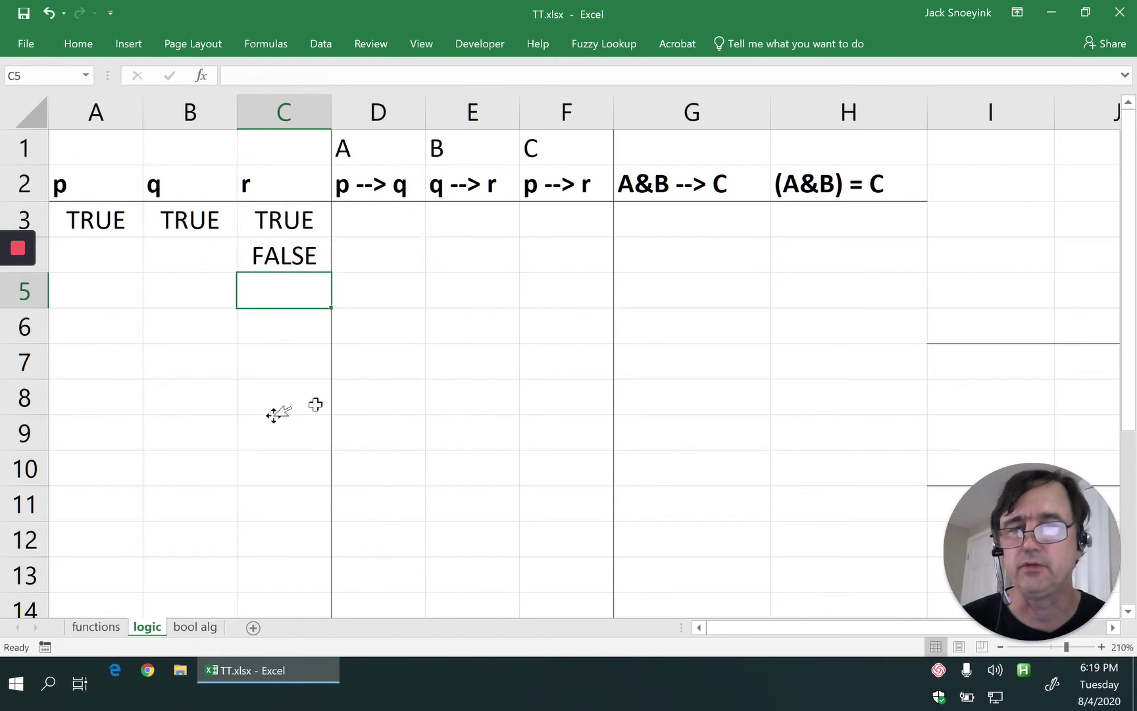
pyautogui.press('Up')
pyautogui.hotkey('shift', 'Down')
pyautogui.hotkey('shift', 'Down')
pyautogui.hotkey('shift', 'Down')
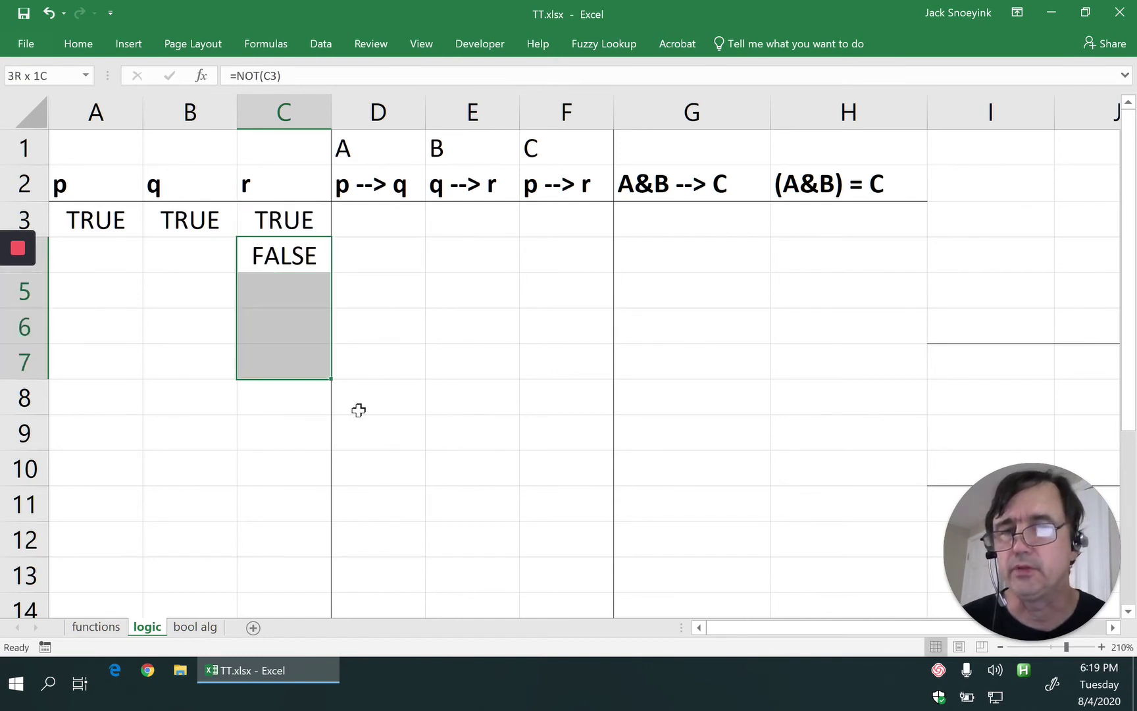
pyautogui.hotkey('shift', 'Up')
pyautogui.hotkey('shift', 'Up')
pyautogui.hotkey('shift', 'Up')
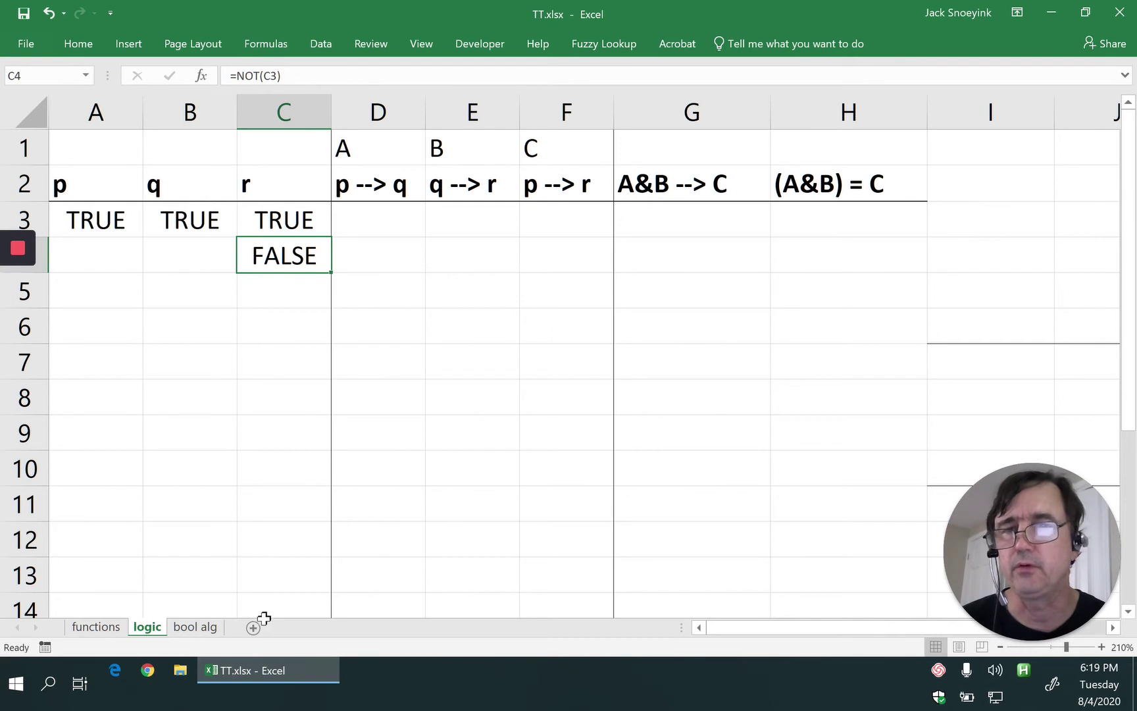
# Enter the formula =IF(B3<B4,NOT(A3),A3) in cell A4 under p.
pyautogui.press('Left')
pyautogui.press('Left')
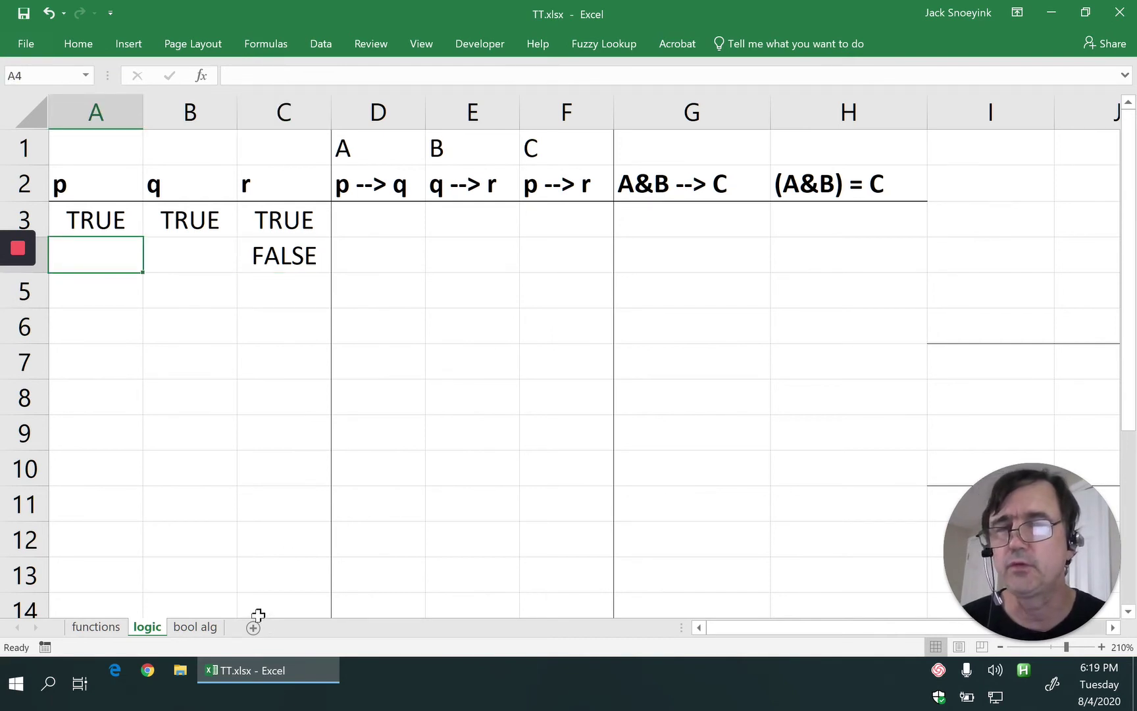
pyautogui.write('=if(')
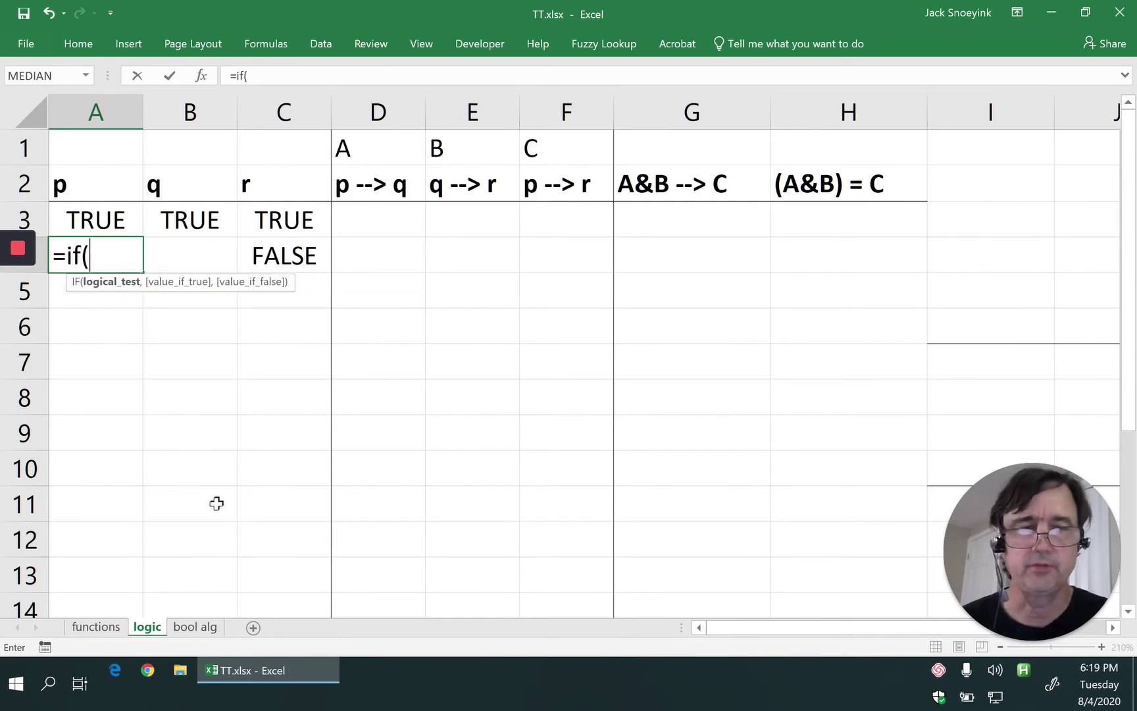
pyautogui.press('Up')
pyautogui.press('Right')
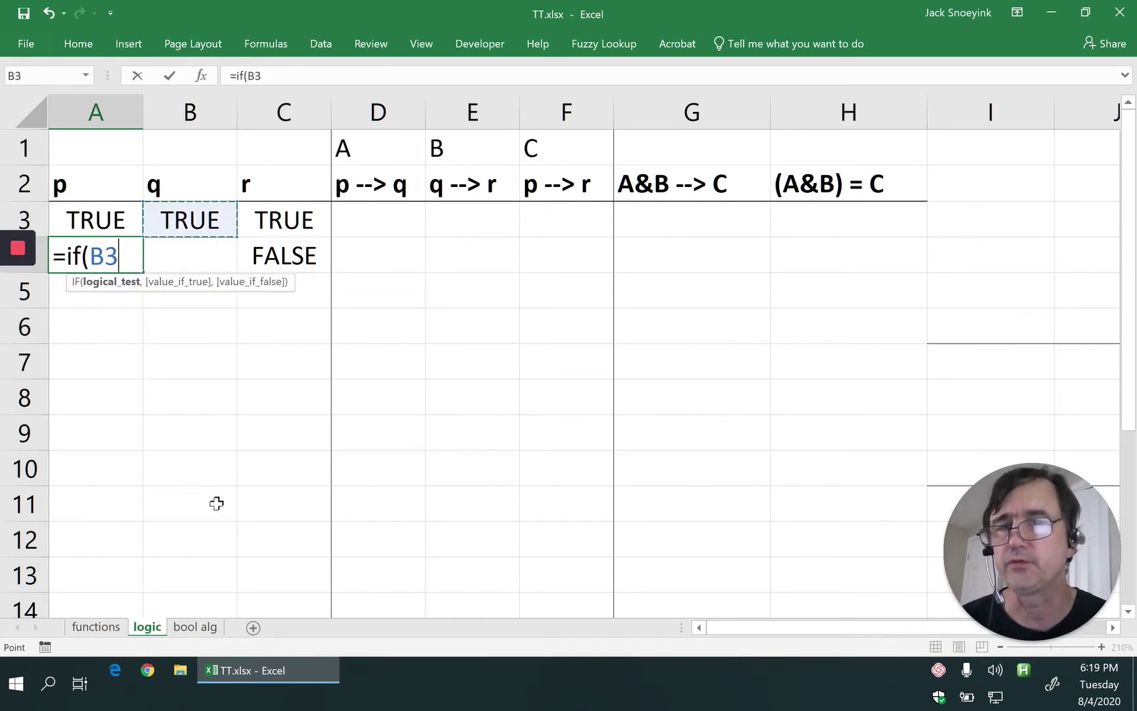
pyautogui.write('<')
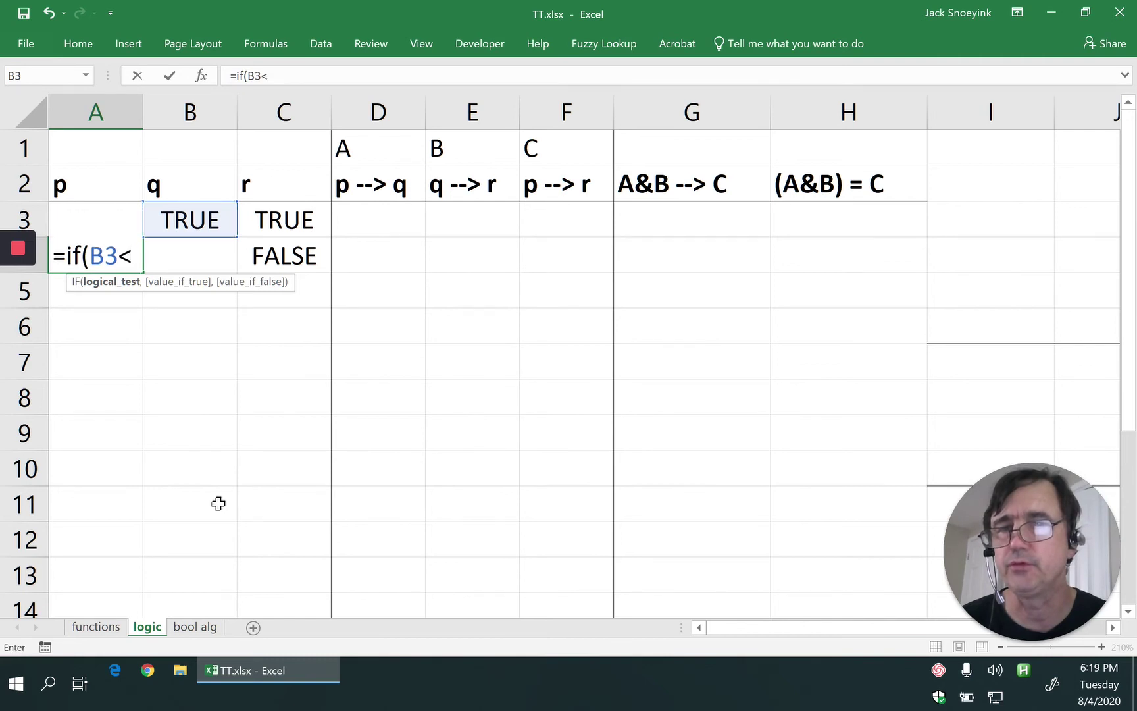
pyautogui.press('Right')
pyautogui.write(',')
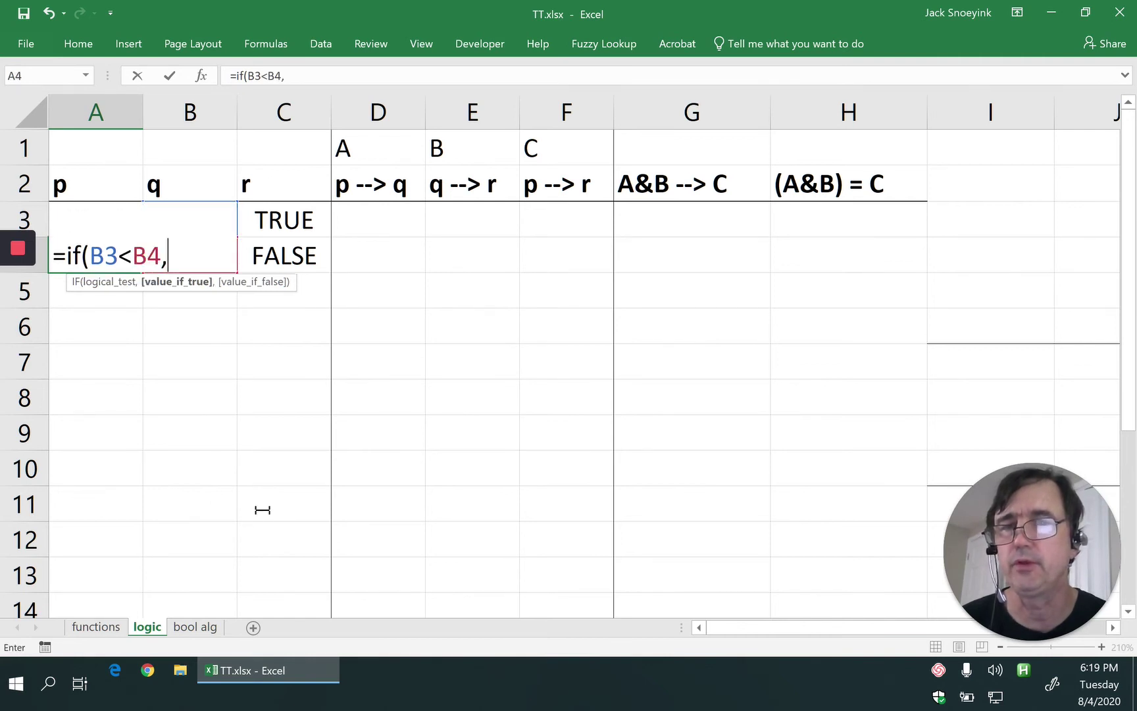
pyautogui.write('not')
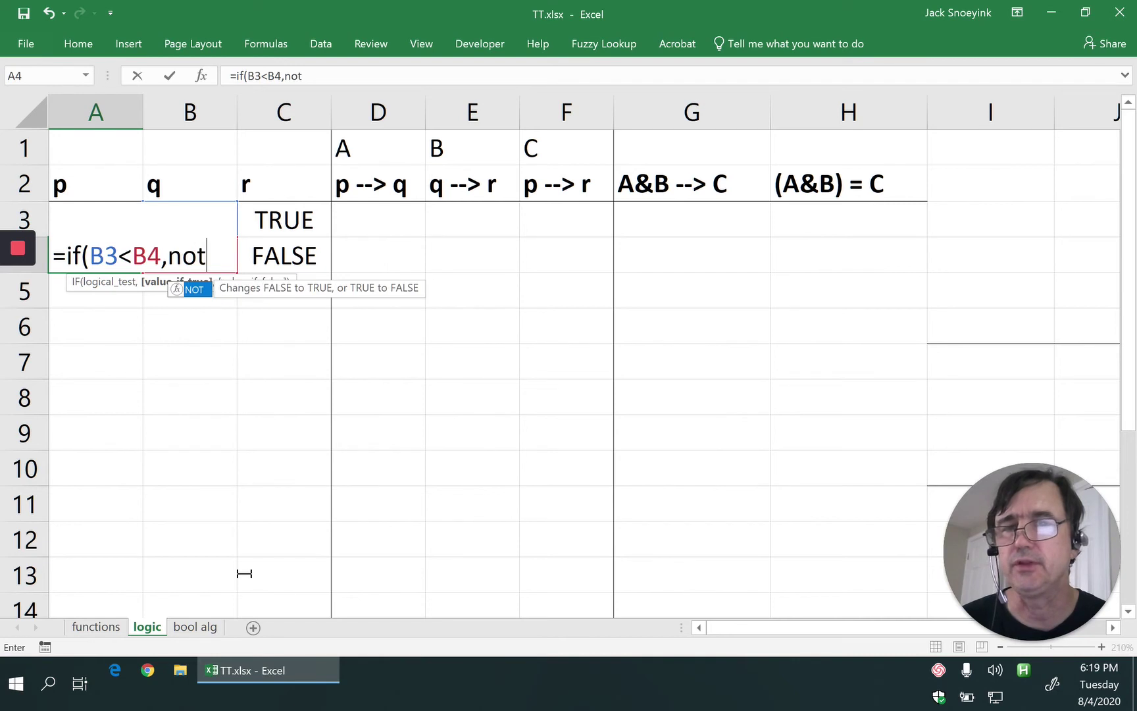
pyautogui.write('(a3')
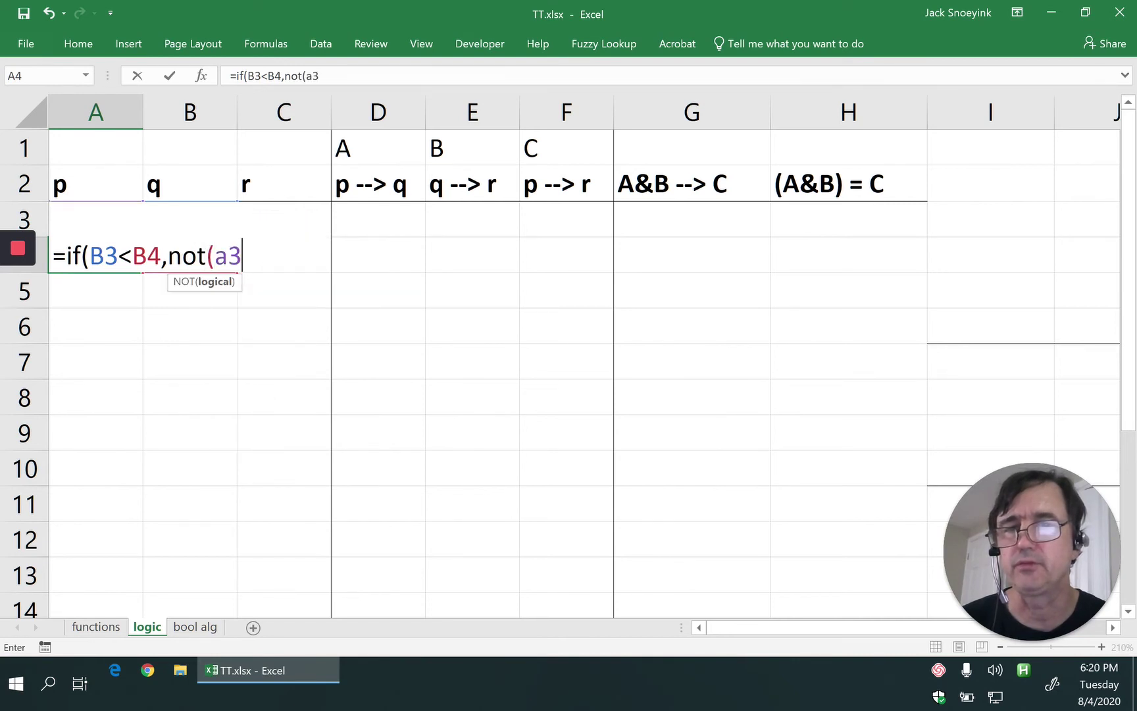
pyautogui.write('),aw')
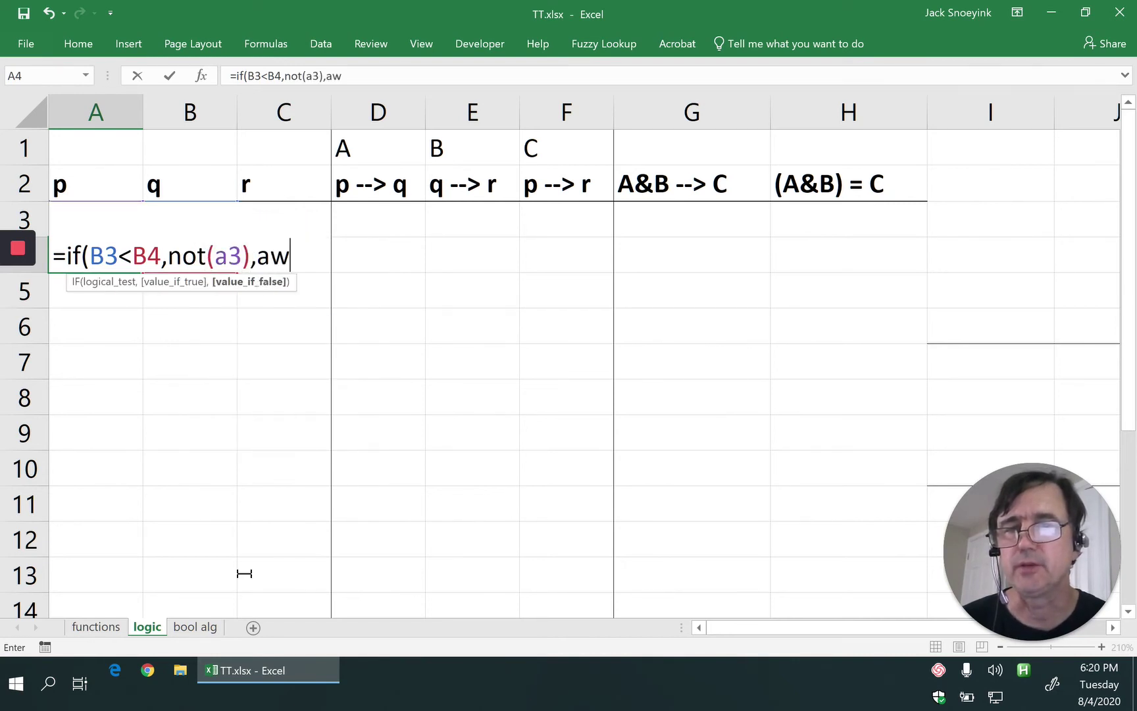
pyautogui.press('BackSpace')
pyautogui.write('3)')
pyautogui.press('Return')
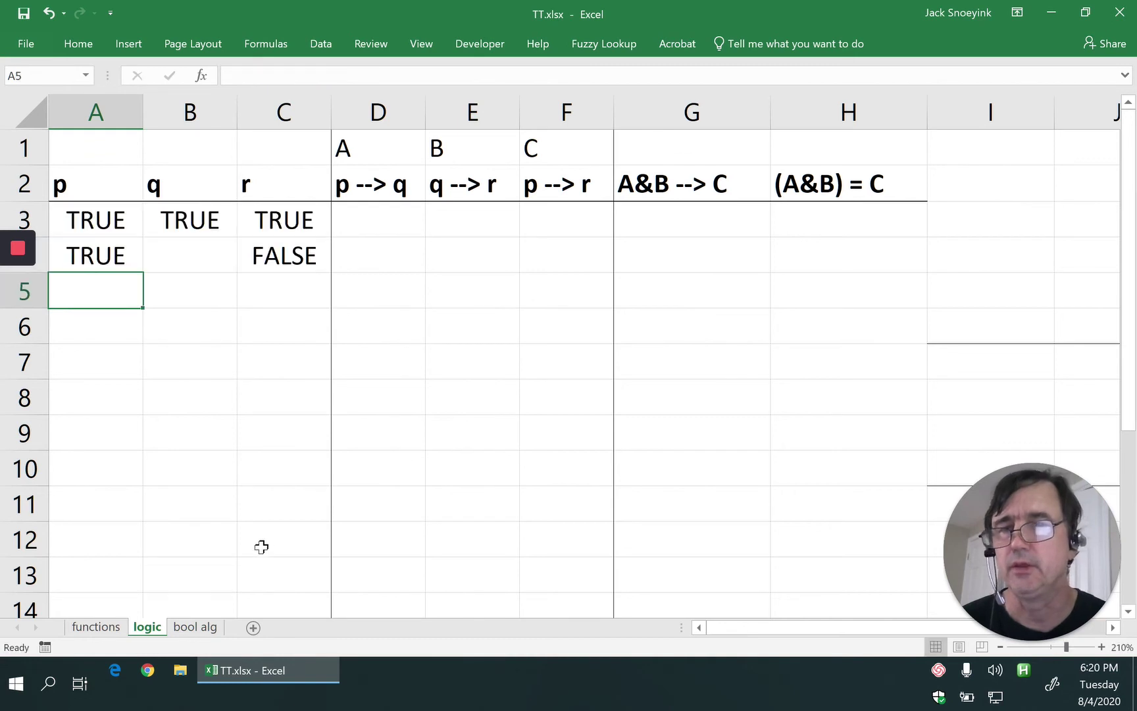
# Fill the formula in A4 across into cell B4.
pyautogui.press('Up')
pyautogui.hotkey('shift', 'Right')
pyautogui.hotkey('ctrl', 'r')
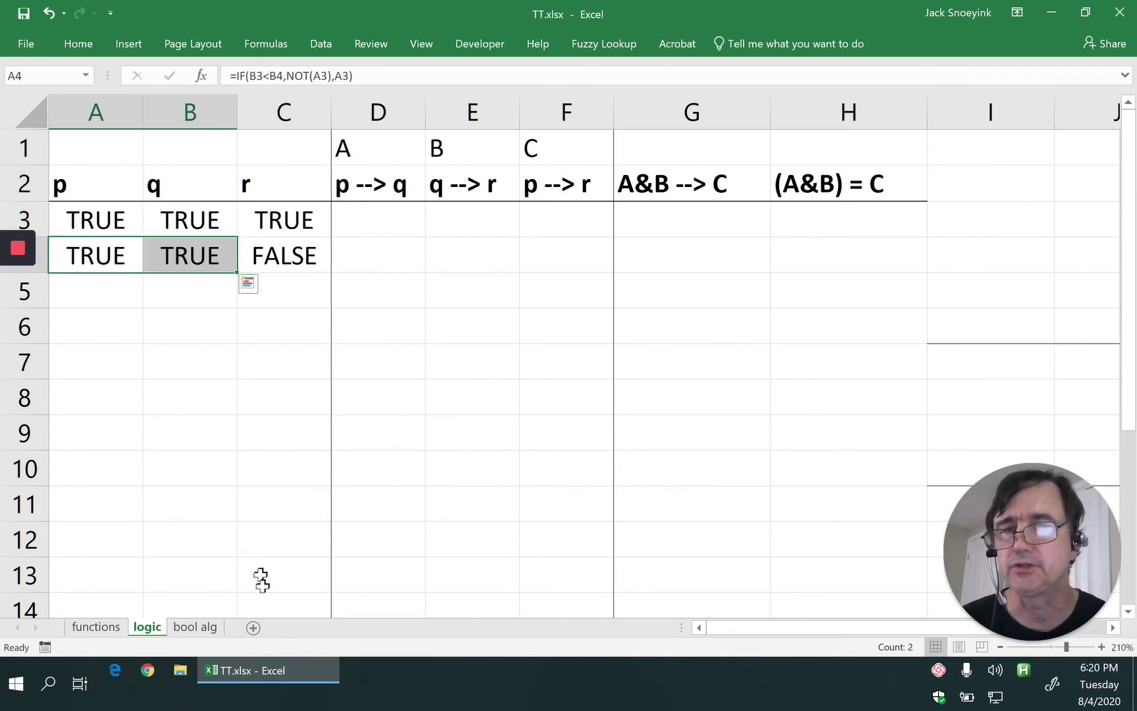
# Fill the p, q, r formulas in A4:C4 down through row 10.
pyautogui.hotkey('shift', 'Left')
pyautogui.hotkey('shift', 'Right')
pyautogui.hotkey('shift', 'Right')
pyautogui.hotkey('shift', 'Down')
pyautogui.hotkey('shift', 'Down')
pyautogui.hotkey('shift', 'Down')
pyautogui.hotkey('shift', 'Down')
pyautogui.hotkey('shift', 'Down')
pyautogui.hotkey('shift', 'Down')
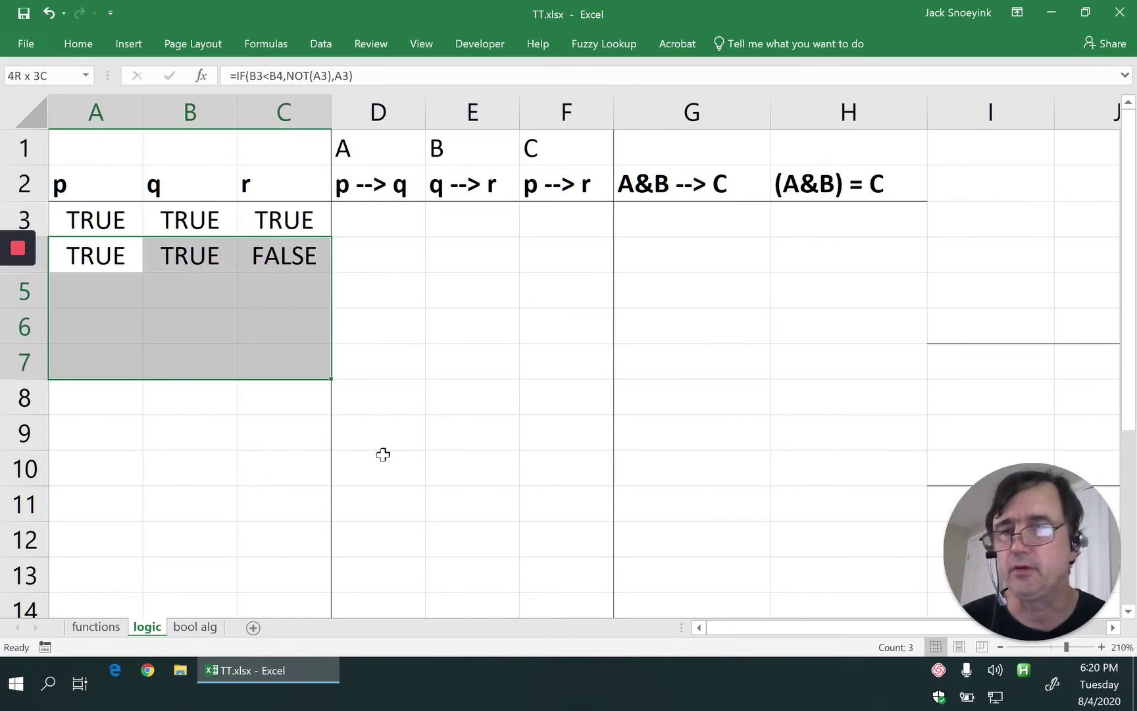
pyautogui.hotkey('ctrl', 'd')
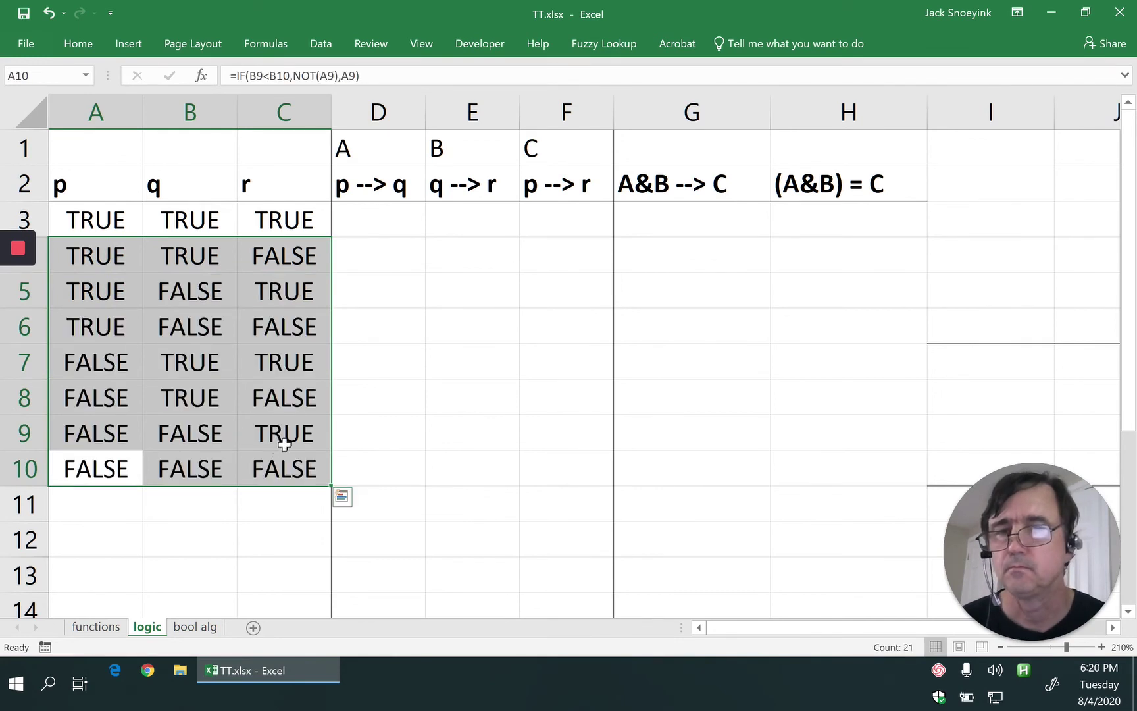
# Enter the formula =IF(A3,B3,TRUE) in cell D3 under p --> q.
pyautogui.press('Down')
pyautogui.press('Right')
pyautogui.press('Right')
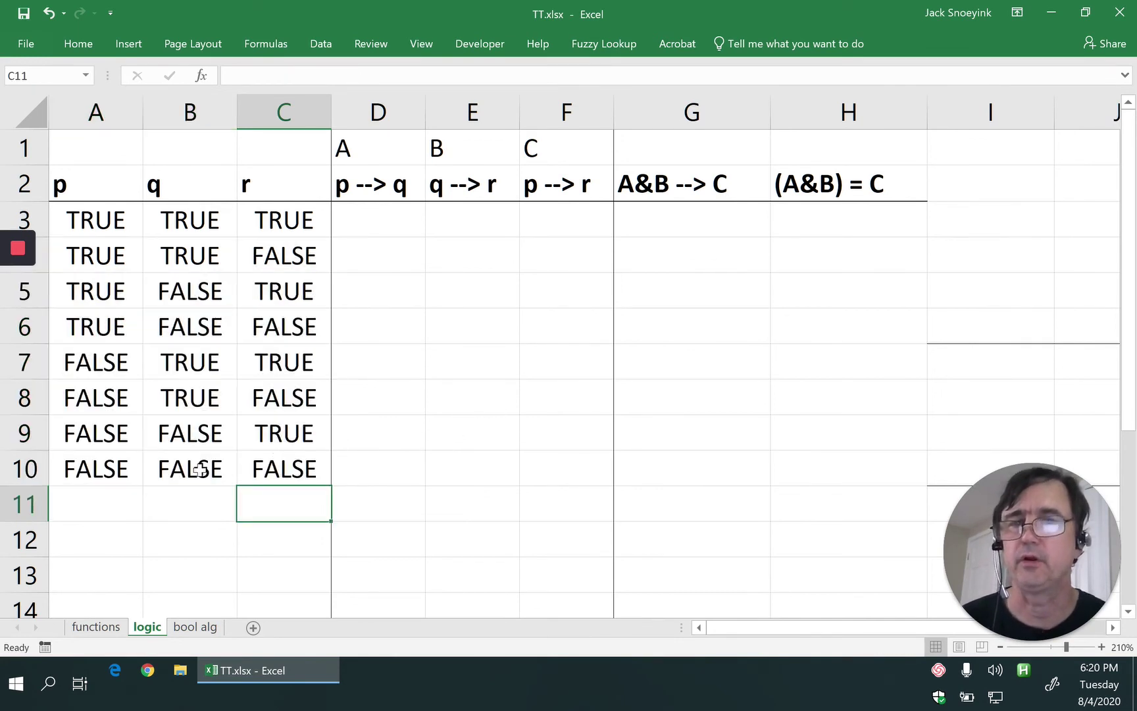
pyautogui.press('Right')
pyautogui.hotkey('ctrl', 'Up')
pyautogui.press('Down')
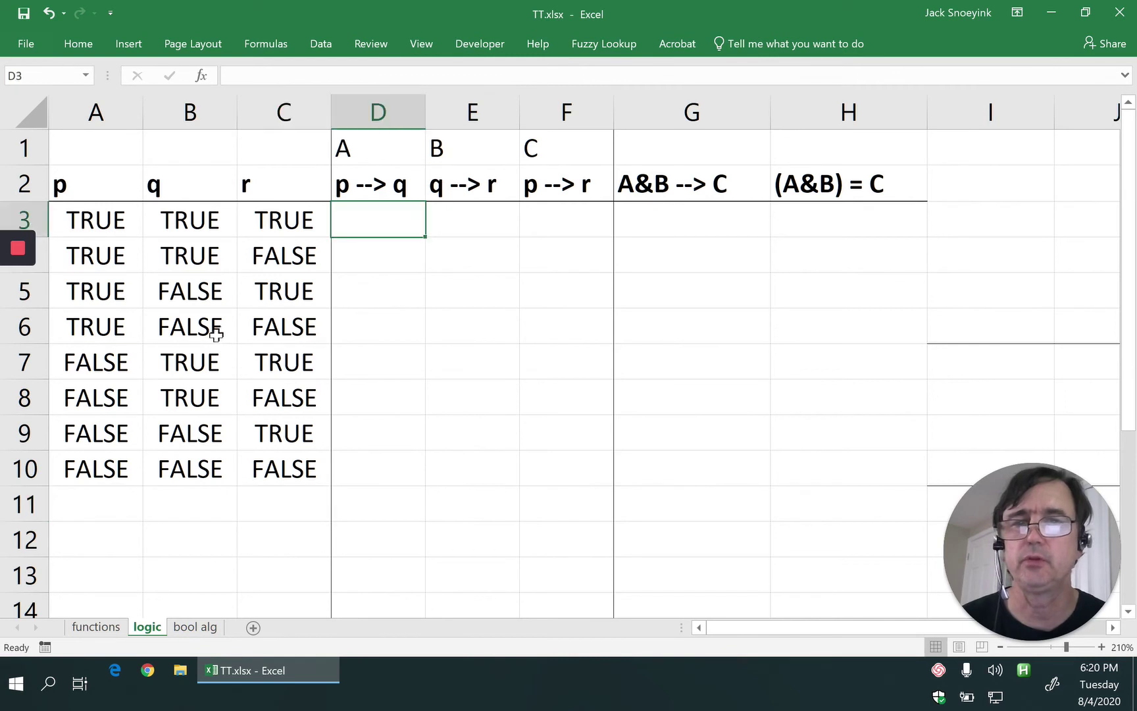
pyautogui.write('=if(')
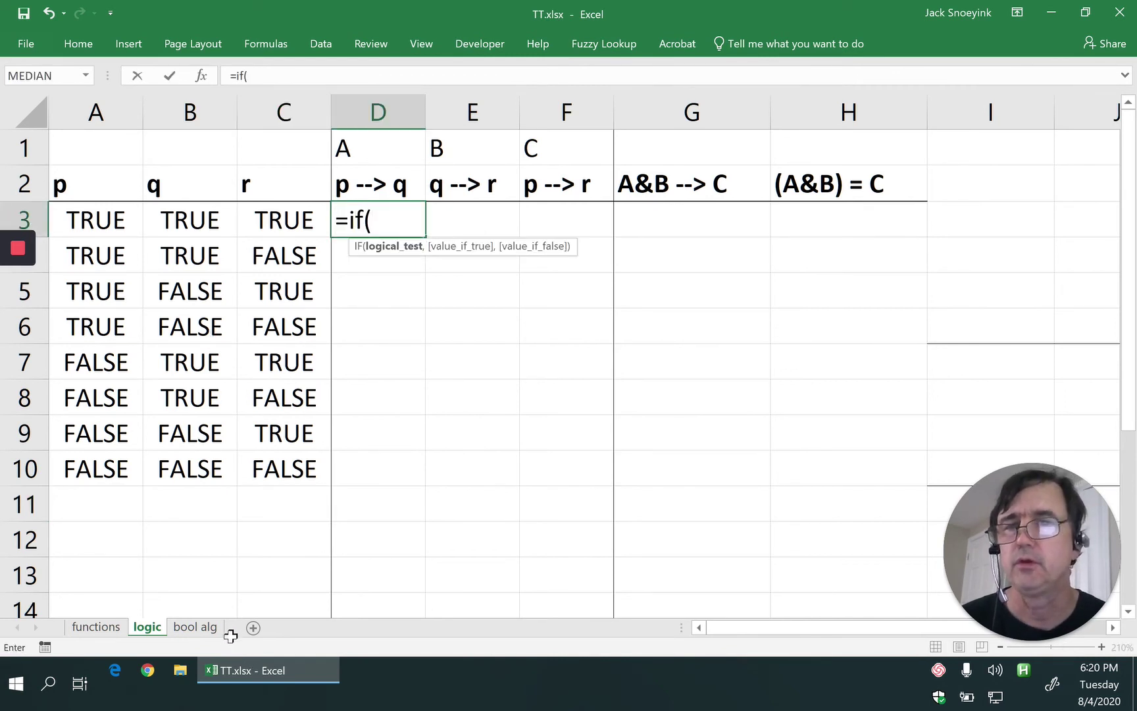
pyautogui.press('Left')
pyautogui.press('Left')
pyautogui.press('Left')
pyautogui.write(',')
pyautogui.press('Left')
pyautogui.press('Left')
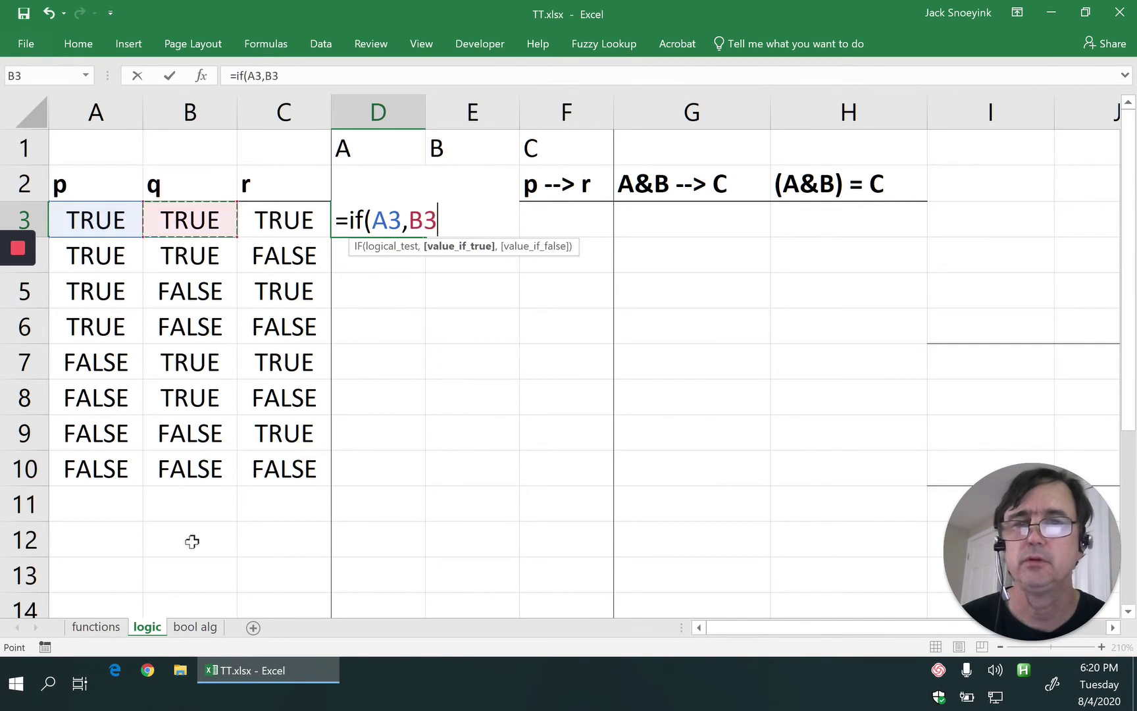
pyautogui.write(',true')
pyautogui.press('Return')
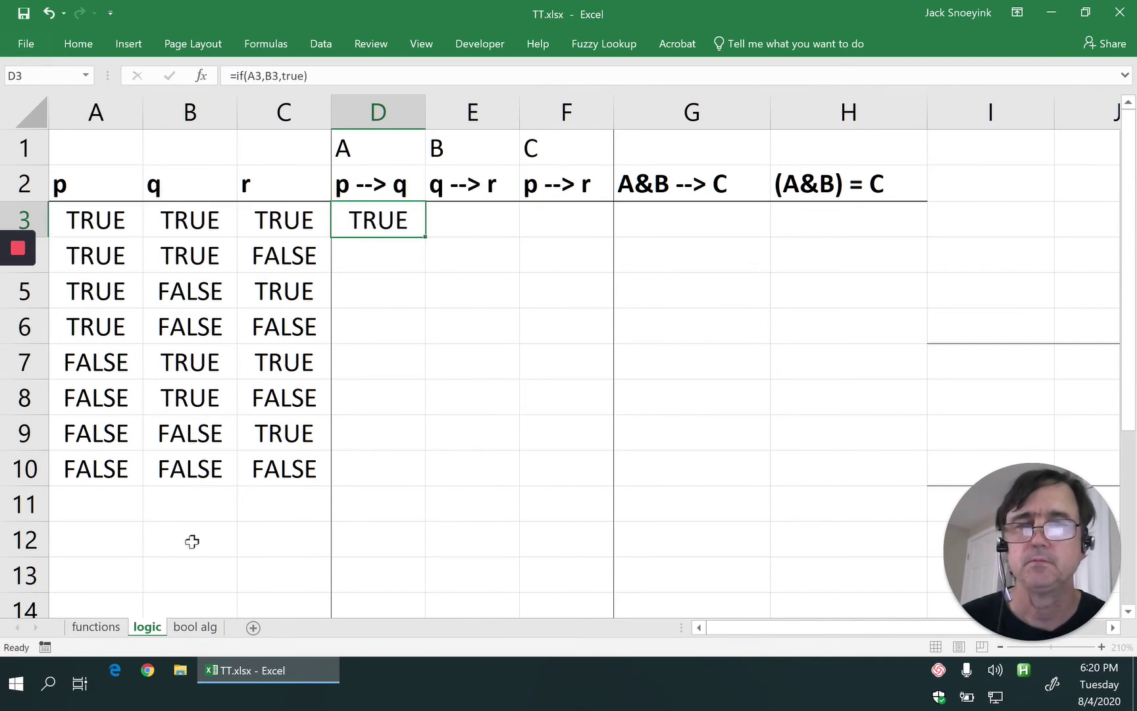
# Enter the formula =IF(B3,C3,TRUE) in cell E3 under q --> r.
pyautogui.press('Up')
pyautogui.press('Right')
pyautogui.write('=fi')
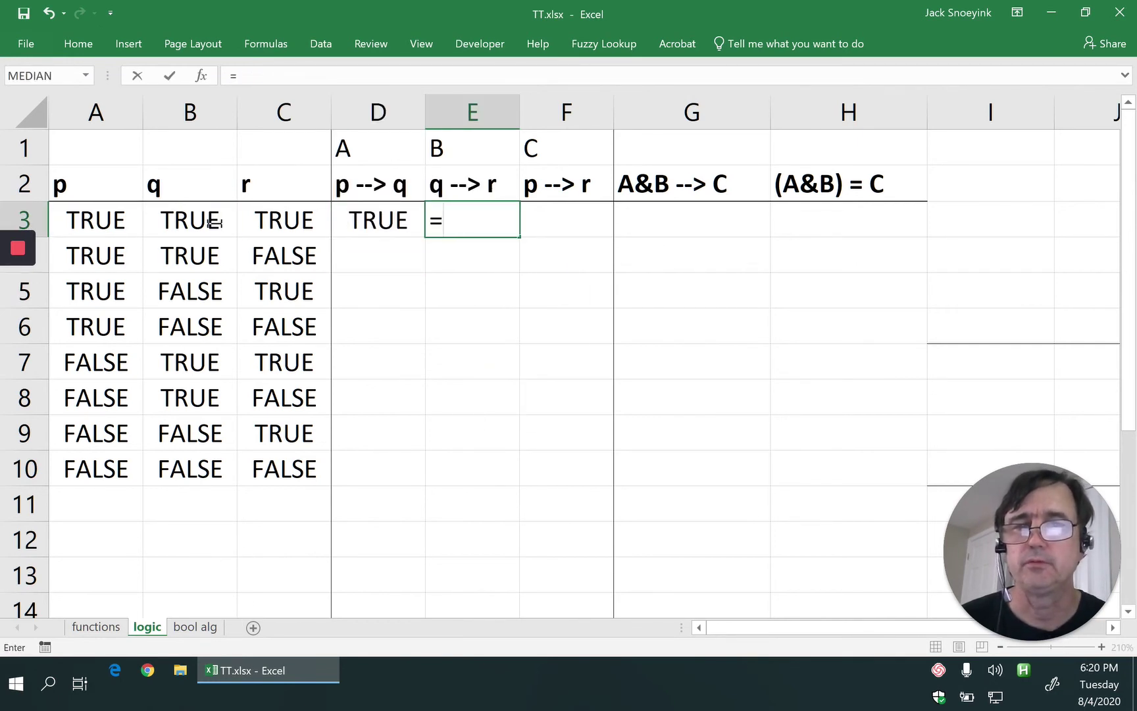
pyautogui.press('BackSpace')
pyautogui.press('BackSpace')
pyautogui.write('if(')
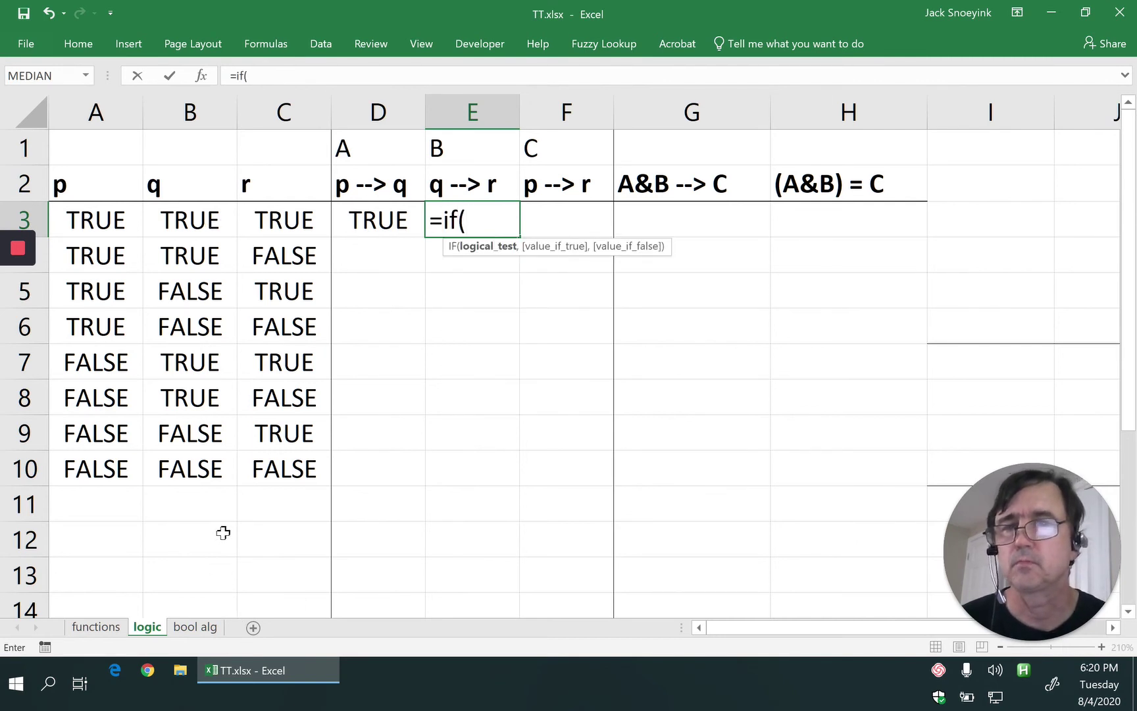
pyautogui.write('B3,C3')
pyautogui.press('Tab')
# Enter the formula =IF(A3,C3,TRUE) in cell F3 under p --> r.
pyautogui.write('=if(')
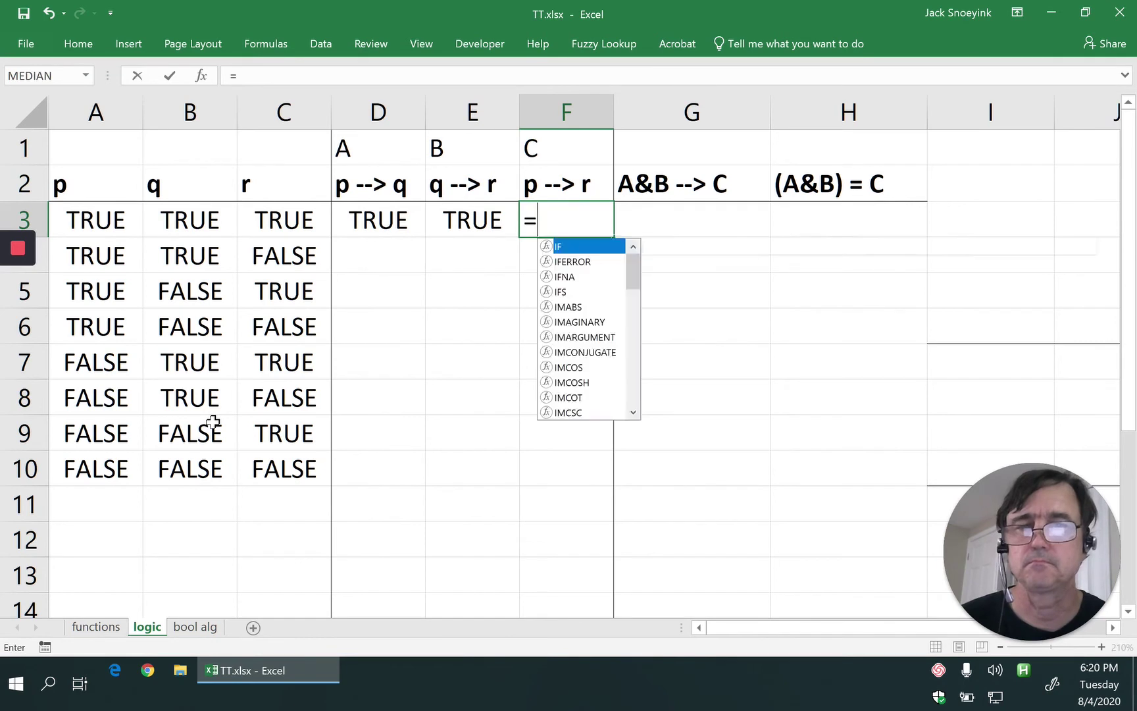
pyautogui.press('Left')
pyautogui.press('Left')
pyautogui.press('Left')
pyautogui.press('Left')
pyautogui.press('Left')
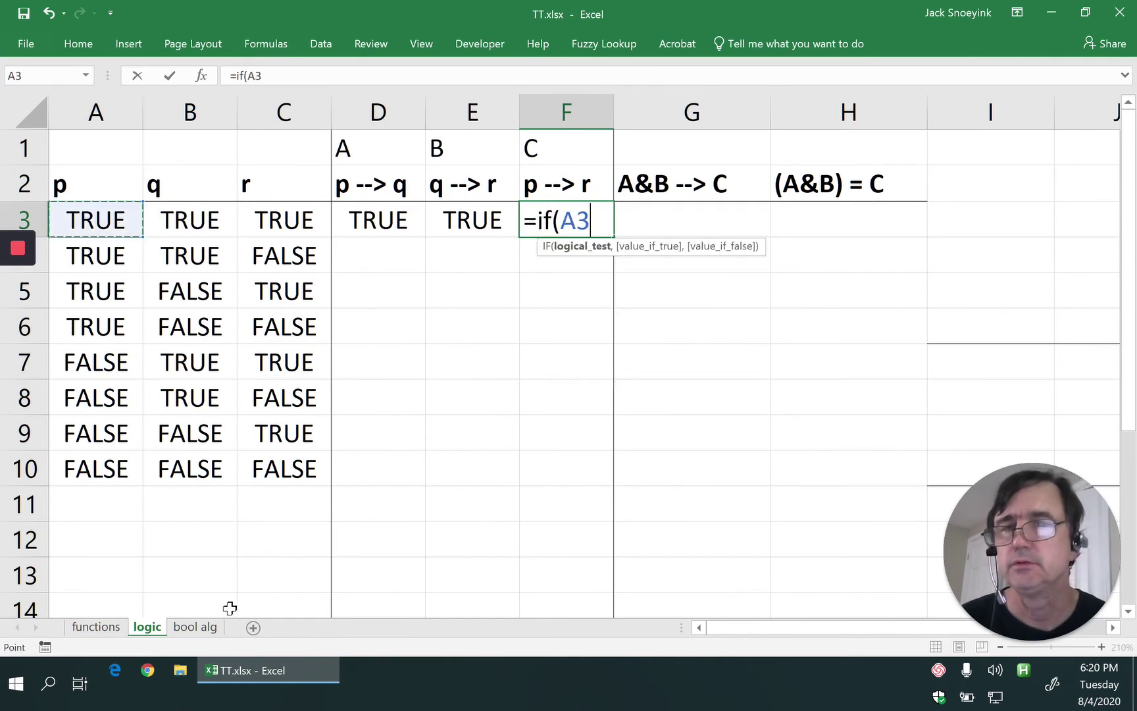
pyautogui.write(',')
pyautogui.press('Left')
pyautogui.press('Left')
pyautogui.press('Left')
pyautogui.write(',')
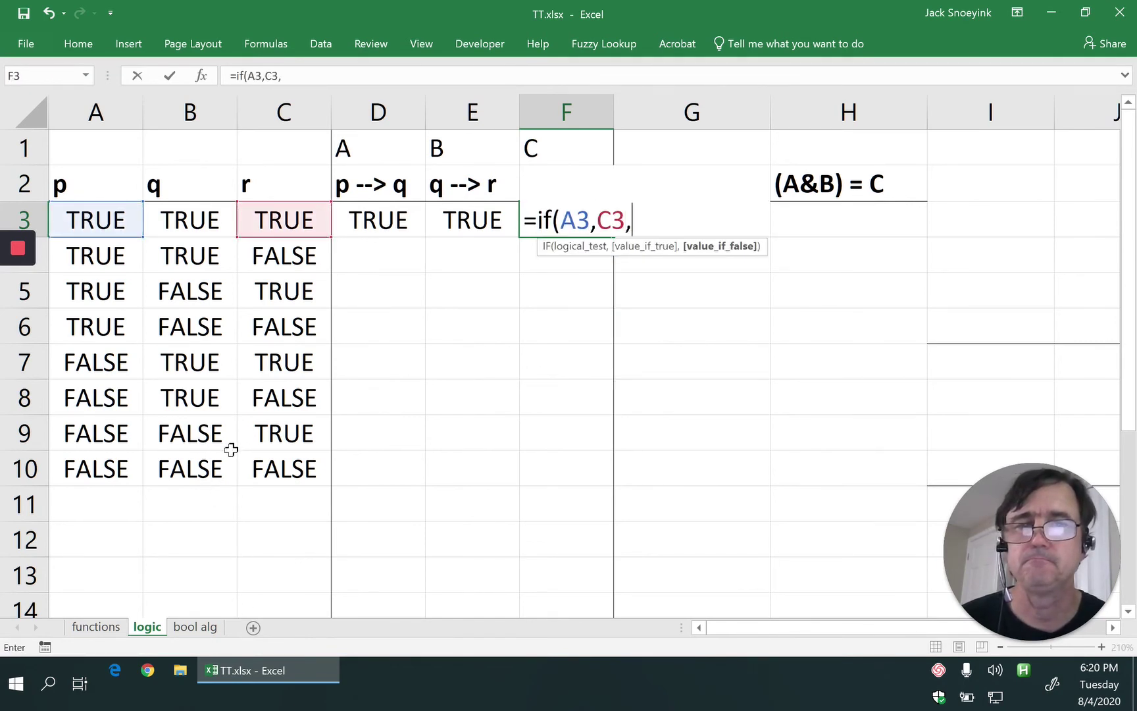
pyautogui.write('true)')
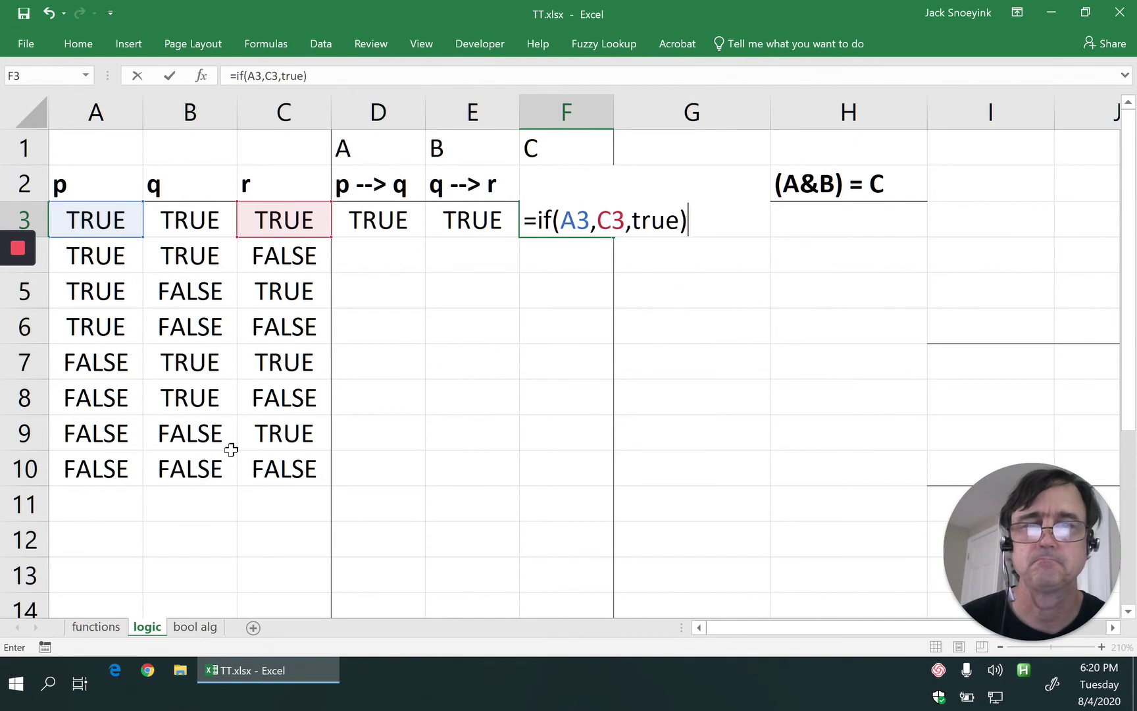
pyautogui.press('Return')
# Begin the A&B --> C formula in cell G3 with =AND(D3,E3).
pyautogui.write('=')
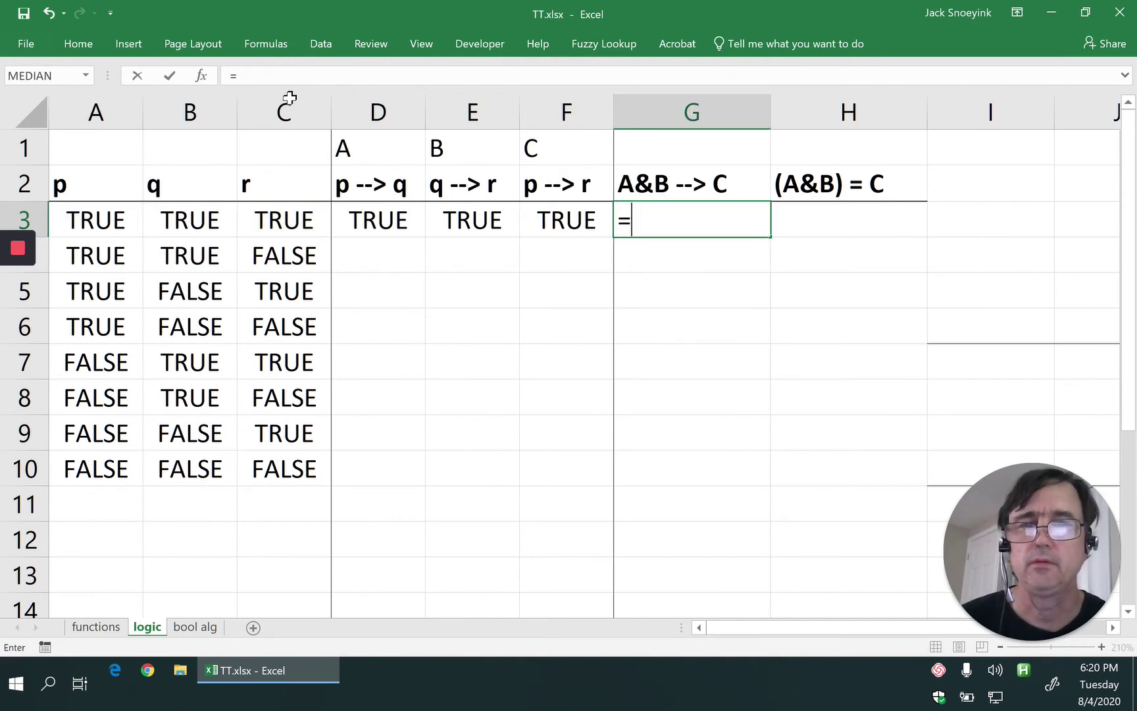
pyautogui.write('and(')
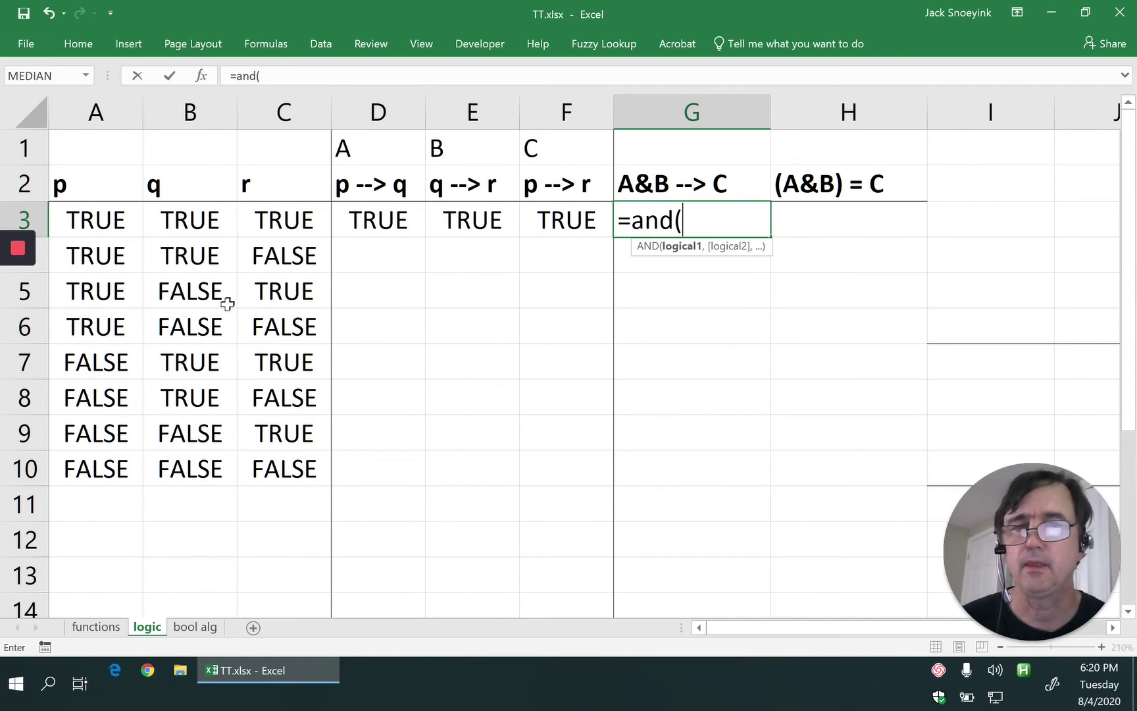
pyautogui.press('Left')
pyautogui.press('Left')
pyautogui.press('Left')
pyautogui.write(',')
pyautogui.press('Left')
pyautogui.press('Left')
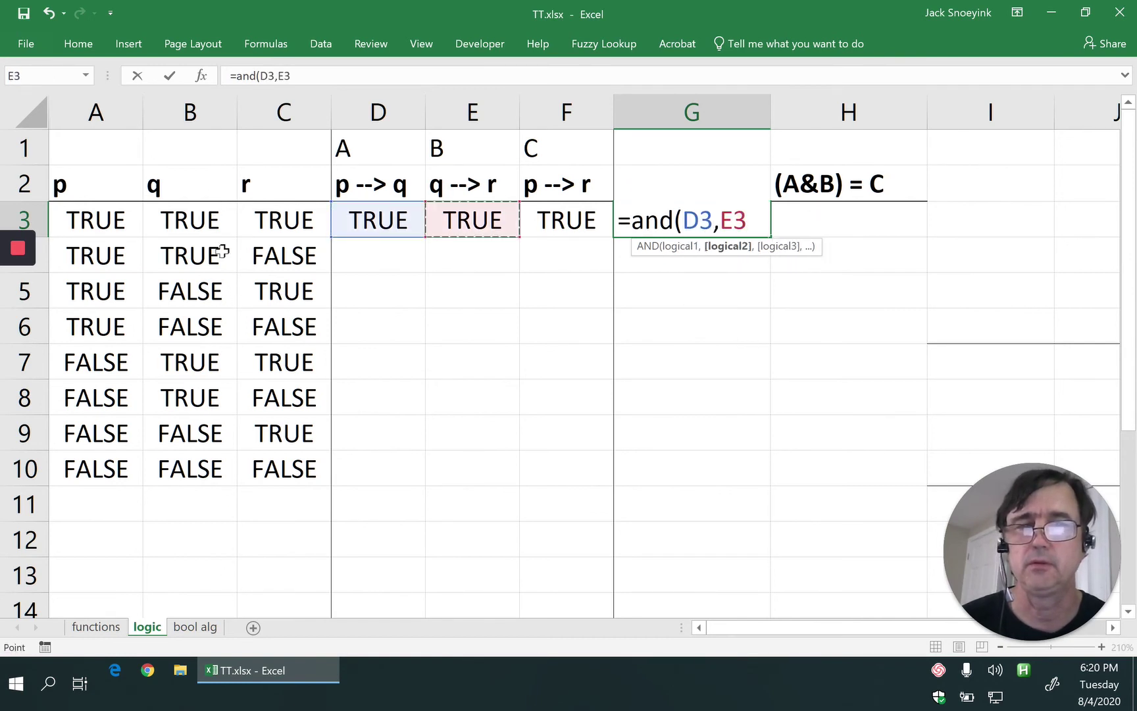
pyautogui.write(')')
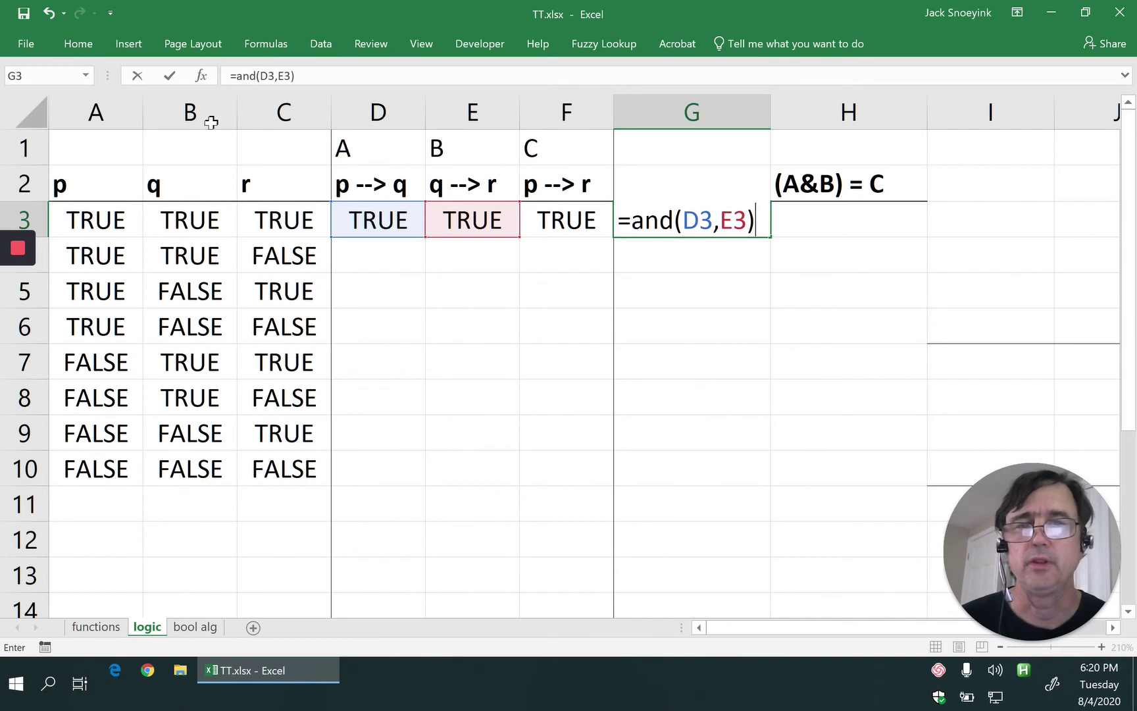
# Wrap the AND in cell G3 in an implication test so the formula reads =IF(AND(D3,E3),F3,TRUE).
pyautogui.click(234, 75)
pyautogui.write('if(')
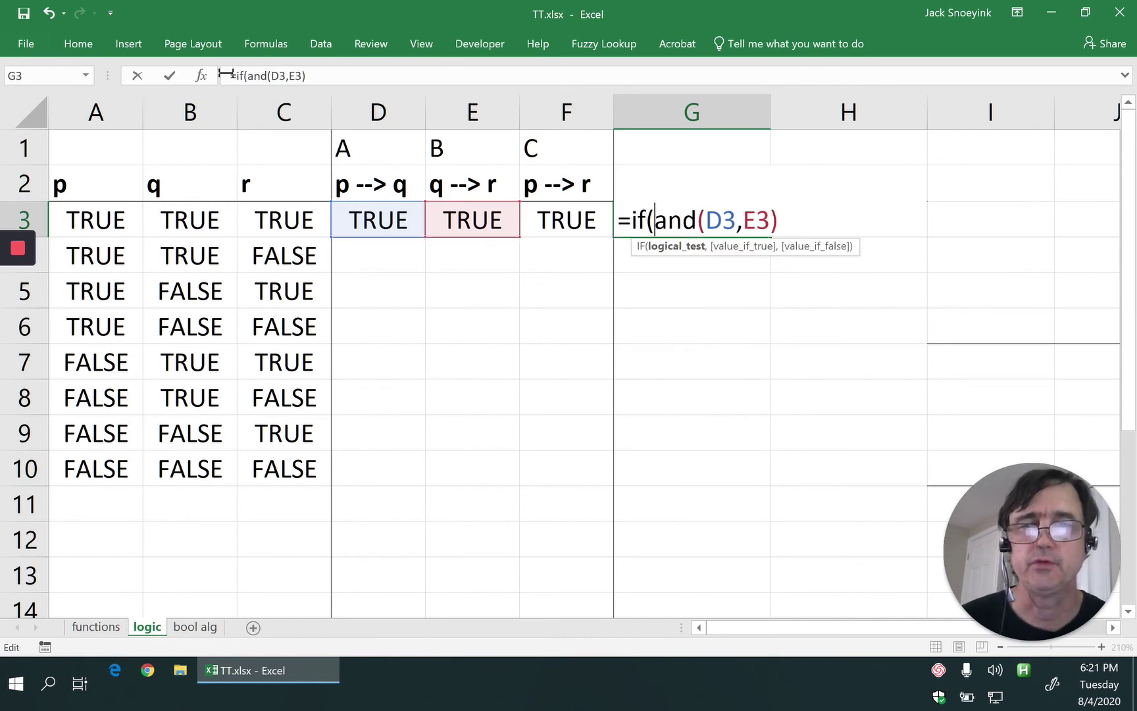
pyautogui.write(',F3,')
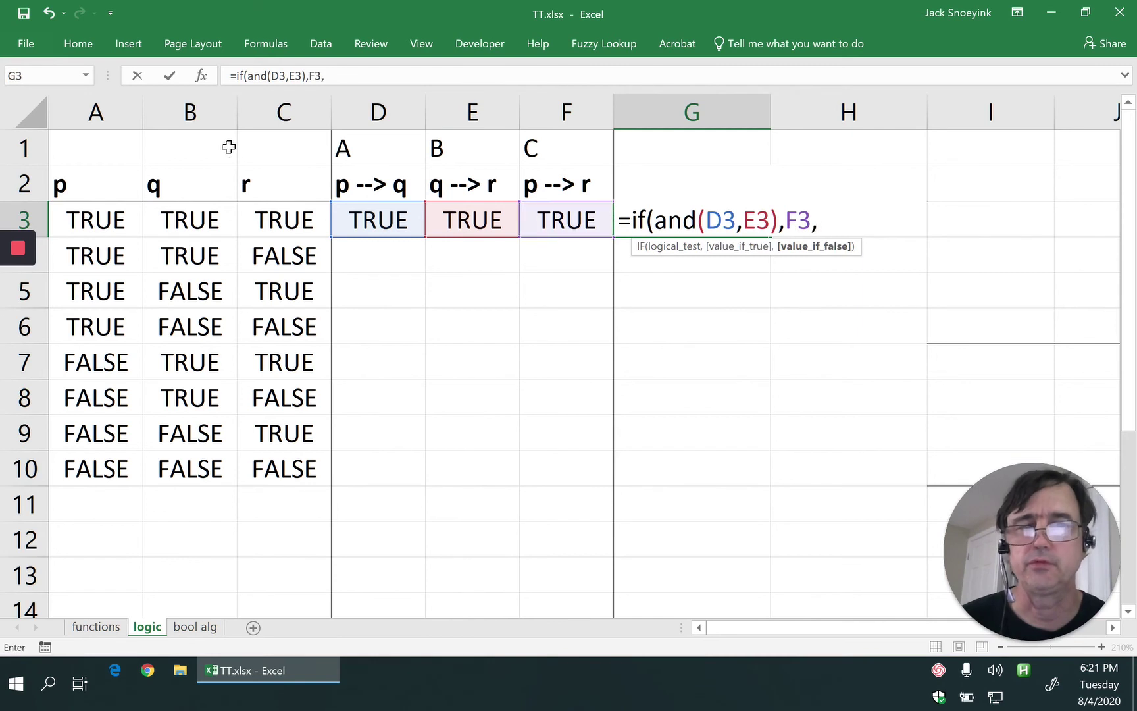
pyautogui.write('ture')
pyautogui.press('BackSpace')
pyautogui.press('BackSpace')
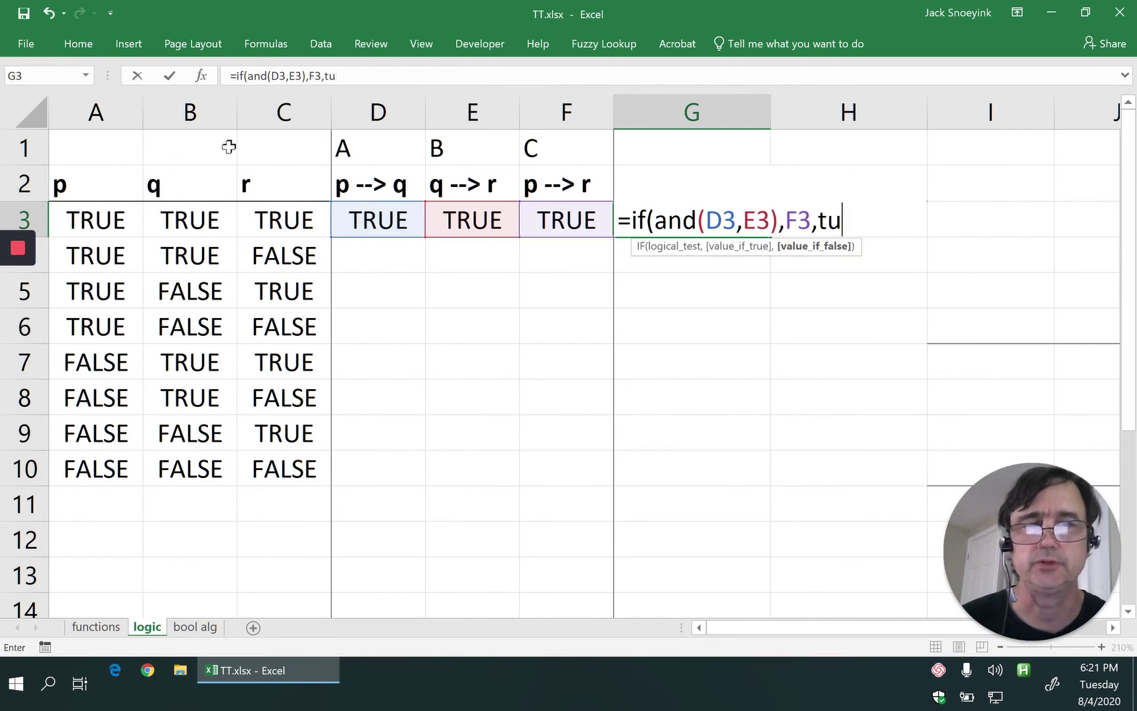
pyautogui.press('BackSpace')
pyautogui.write('er')
pyautogui.press('BackSpace')
pyautogui.press('BackSpace')
pyautogui.write('reu')
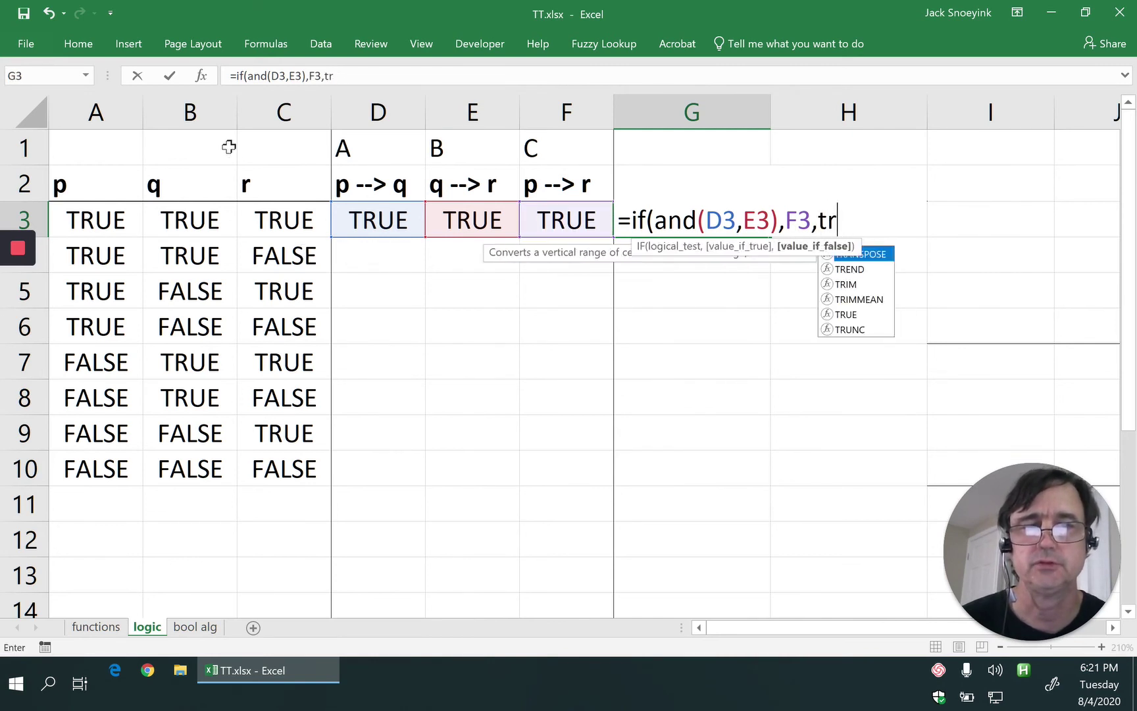
pyautogui.press('BackSpace')
pyautogui.press('BackSpace')
pyautogui.write('ue)')
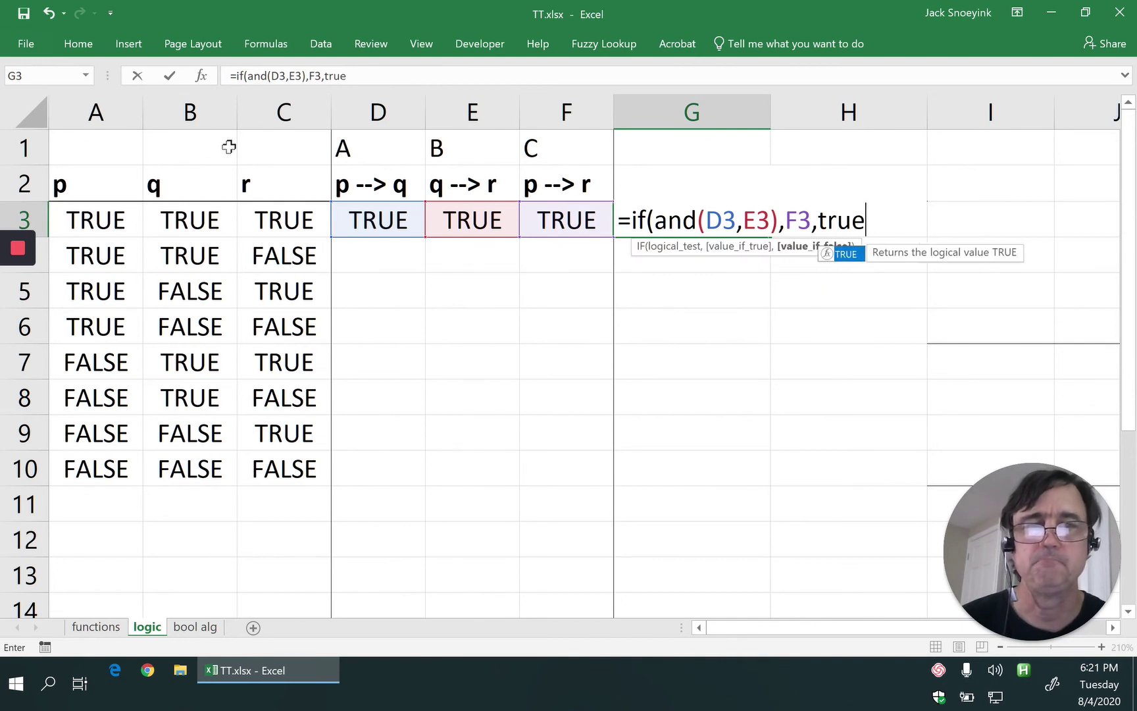
pyautogui.hotkey('ctrl', 'Return')
# Enter the formula =AND(D3,E3)=F3 in cell H3 under (A&B) = C.
pyautogui.press('Left')
pyautogui.press('Left')
pyautogui.press('Right')
pyautogui.press('Right')
pyautogui.press('Right')
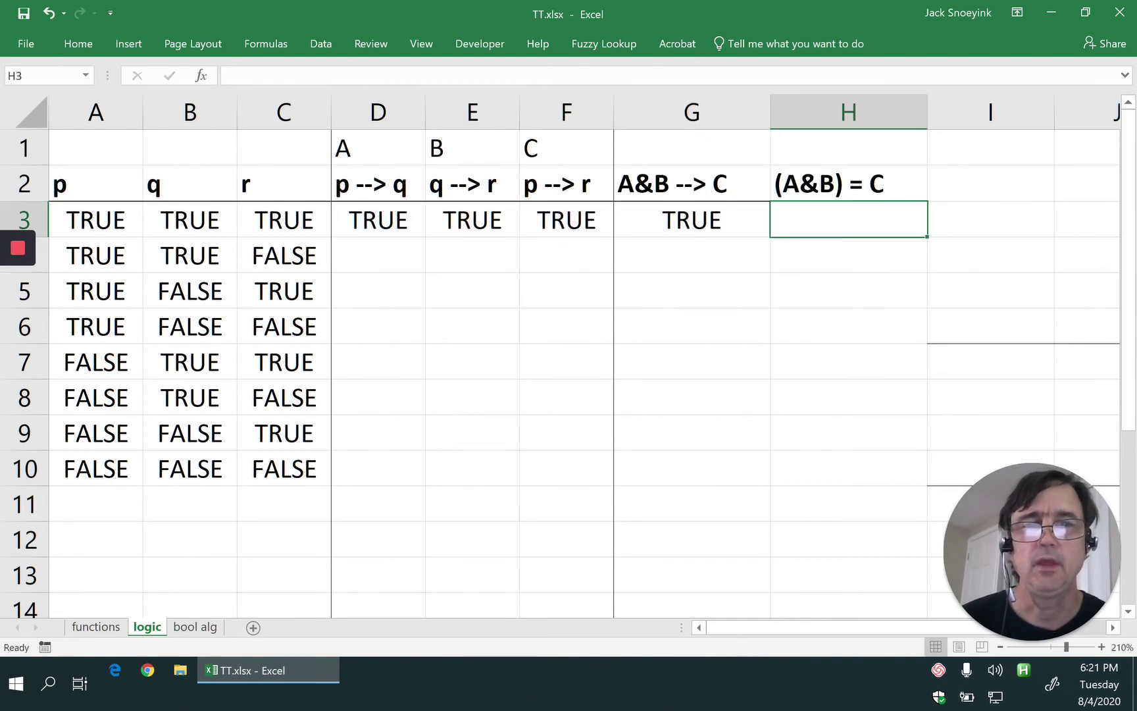
pyautogui.write('=')
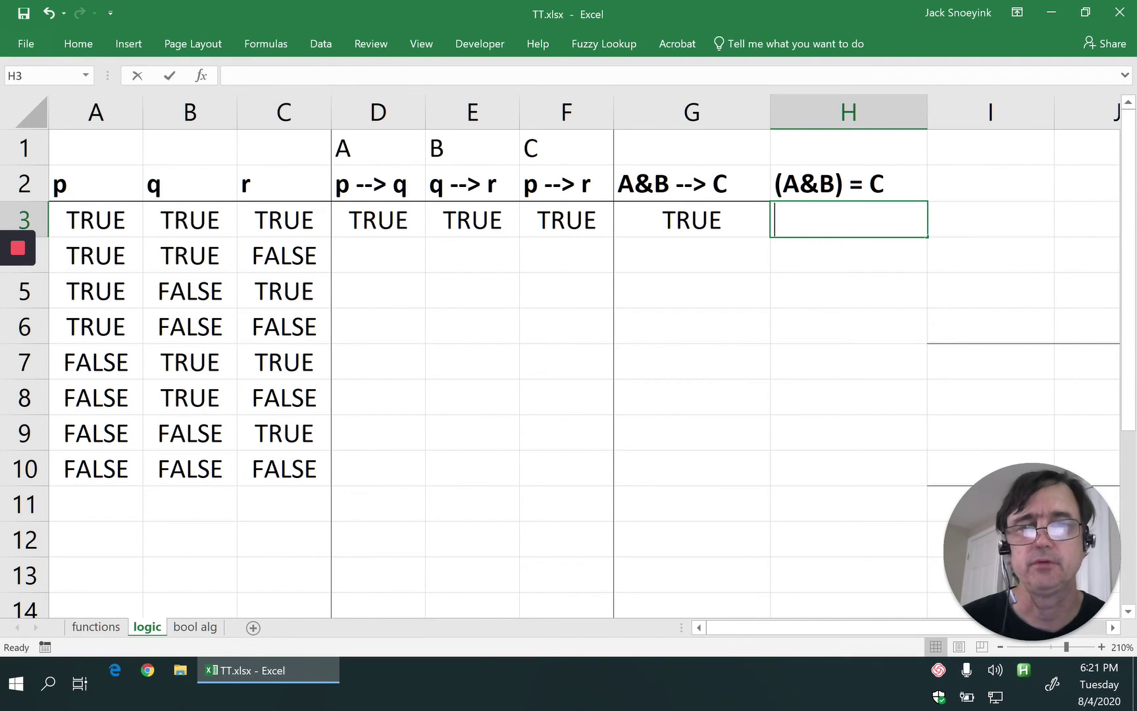
pyautogui.write('and(')
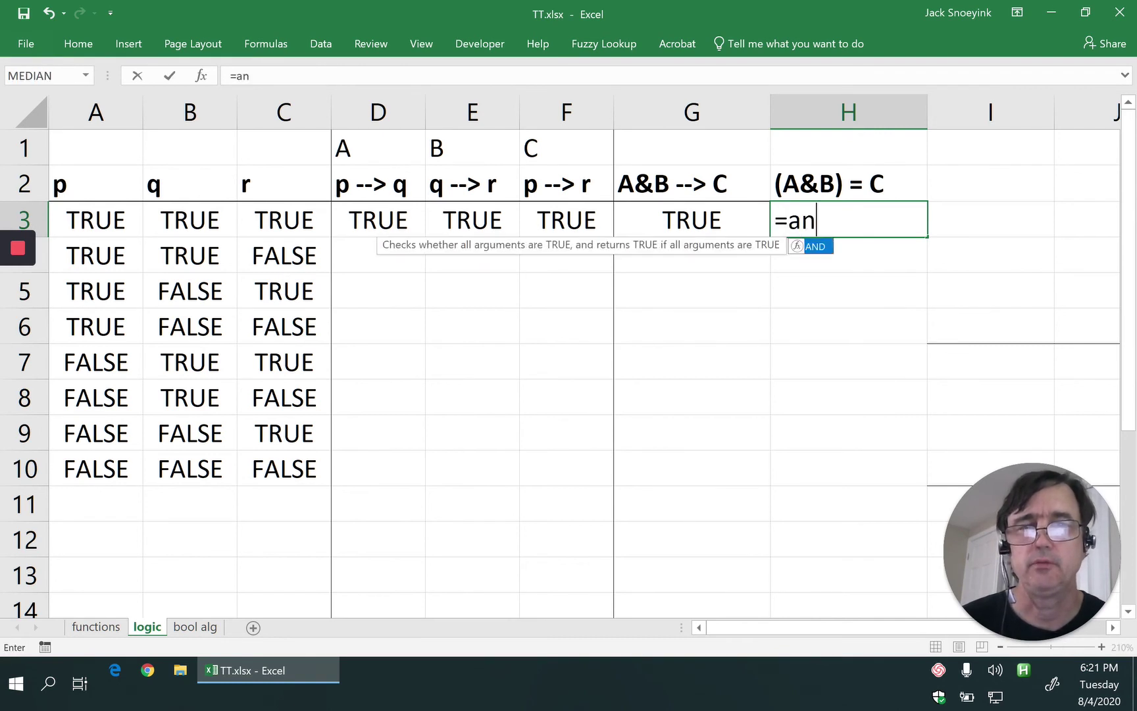
pyautogui.press('Left')
pyautogui.press('Left')
pyautogui.press('Left')
pyautogui.press('Left')
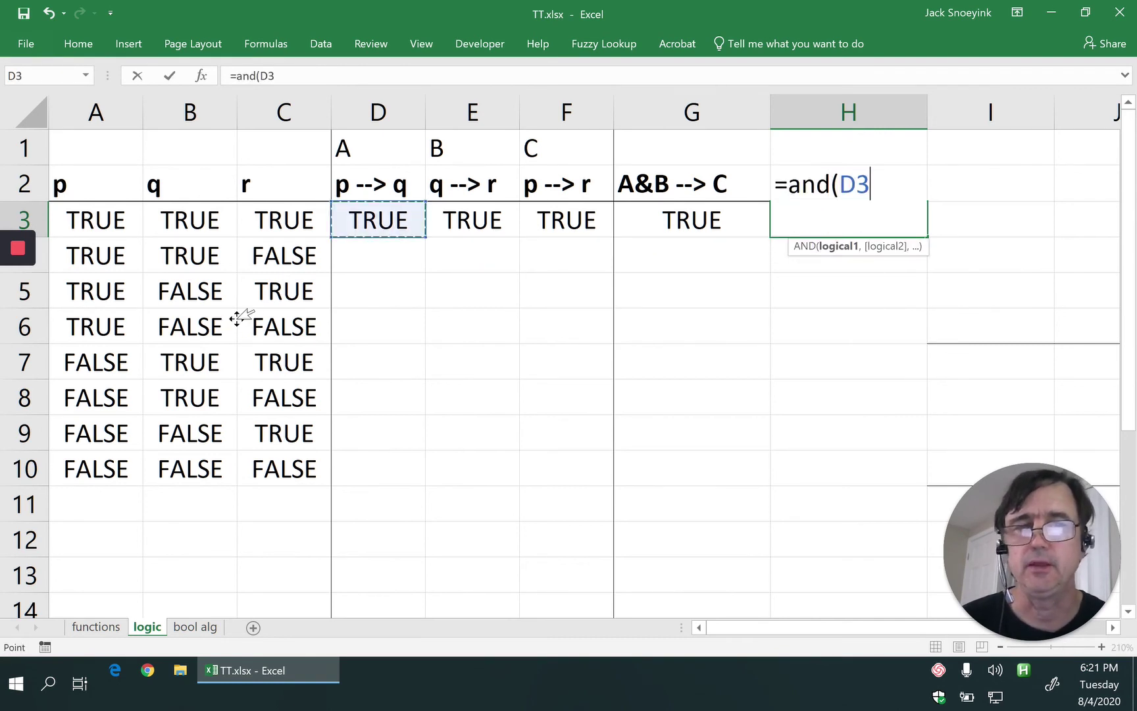
pyautogui.write(',')
pyautogui.press('Left')
pyautogui.press('Left')
pyautogui.press('Left')
pyautogui.write(')')
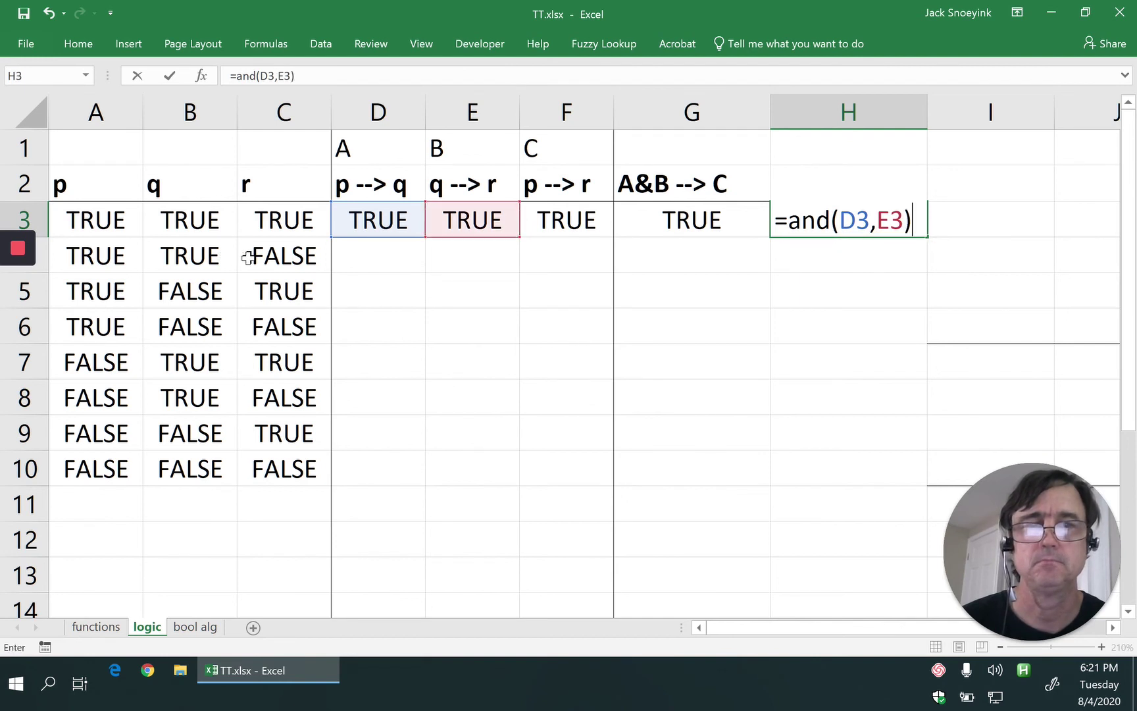
pyautogui.write('=')
pyautogui.press('Left')
pyautogui.press('Left')
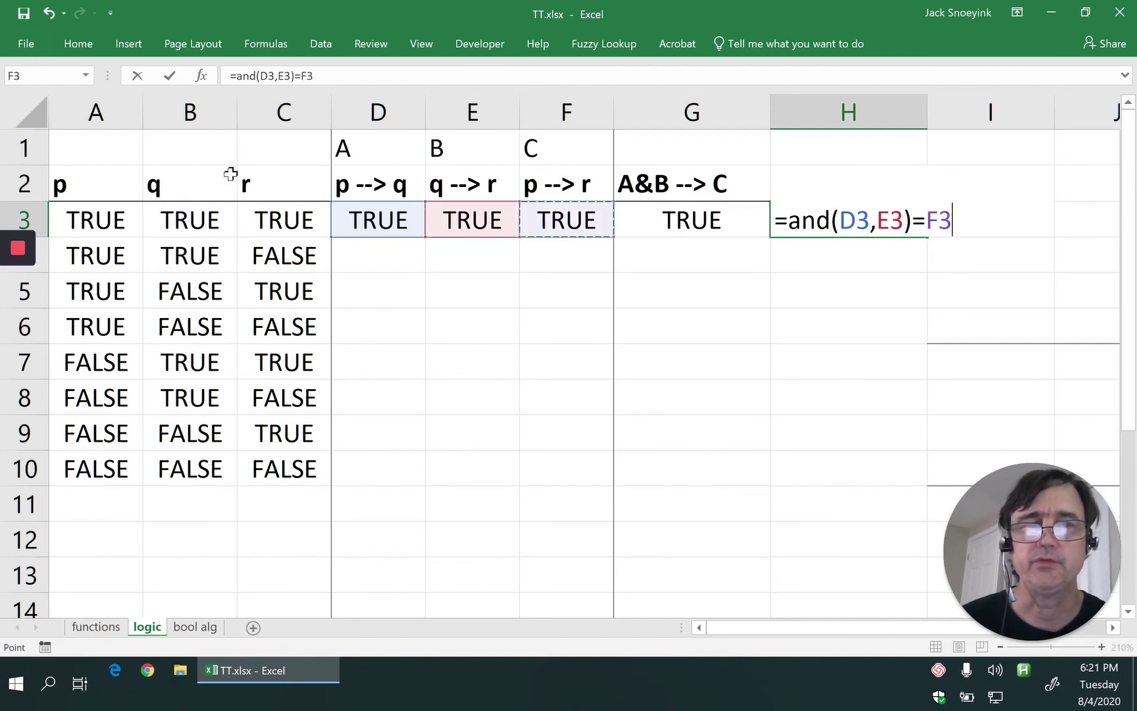
pyautogui.press('Return')
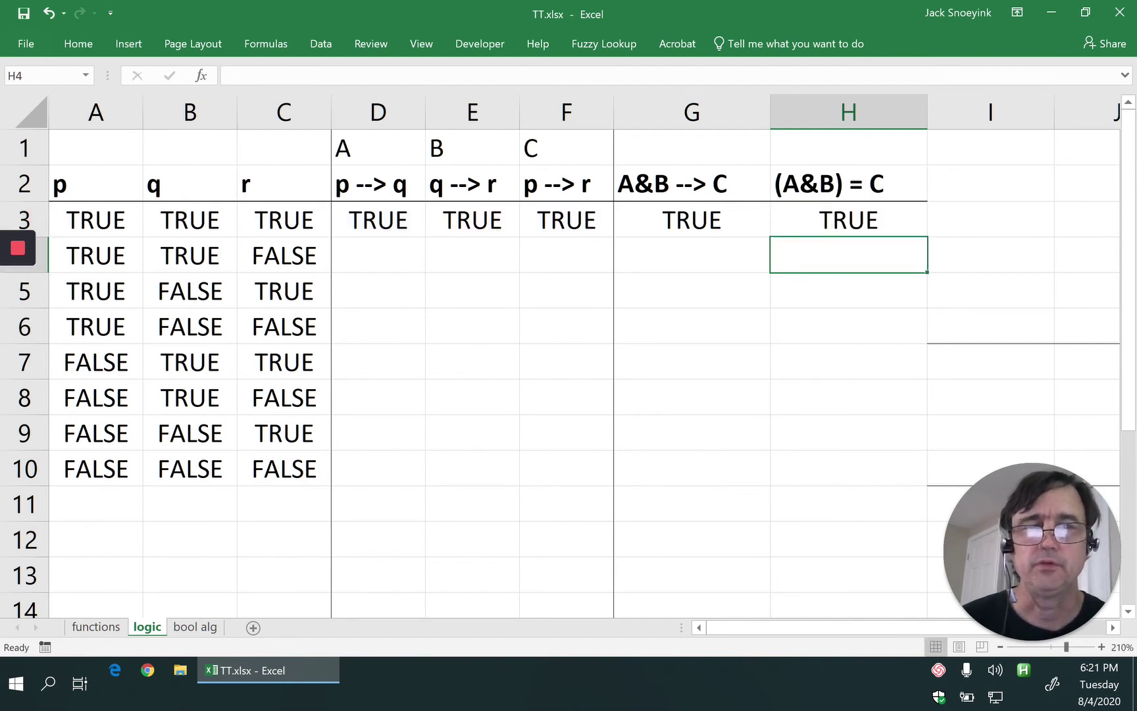
# Fill the implication formulas in D3:H3 down through row 10 of the truth table.
pyautogui.press('Up')
pyautogui.hotkey('shift', 'Down')
pyautogui.hotkey('shift', 'Down')
pyautogui.hotkey('shift', 'Down')
pyautogui.hotkey('shift', 'Down')
pyautogui.hotkey('shift', 'Down')
pyautogui.hotkey('shift', 'Down')
pyautogui.hotkey('shift', 'Down')
pyautogui.hotkey('shift', 'Left')
pyautogui.hotkey('shift', 'Left')
pyautogui.hotkey('shift', 'Left')
pyautogui.hotkey('shift', 'Left')
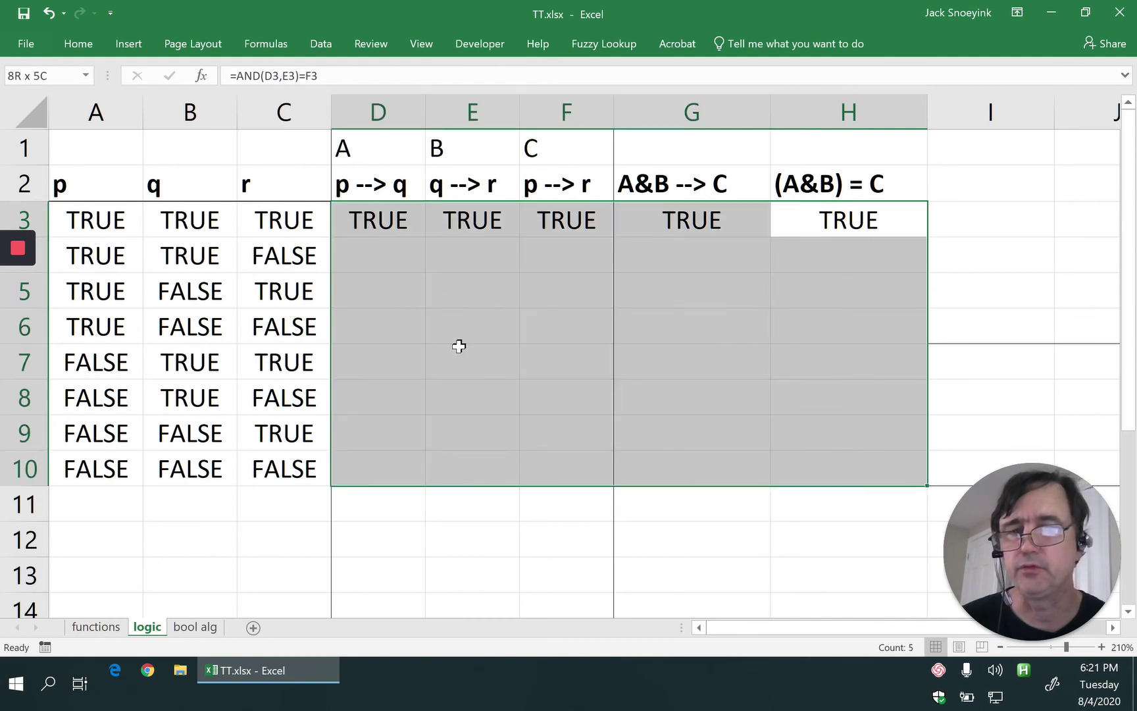
pyautogui.hotkey('ctrl', 'd')
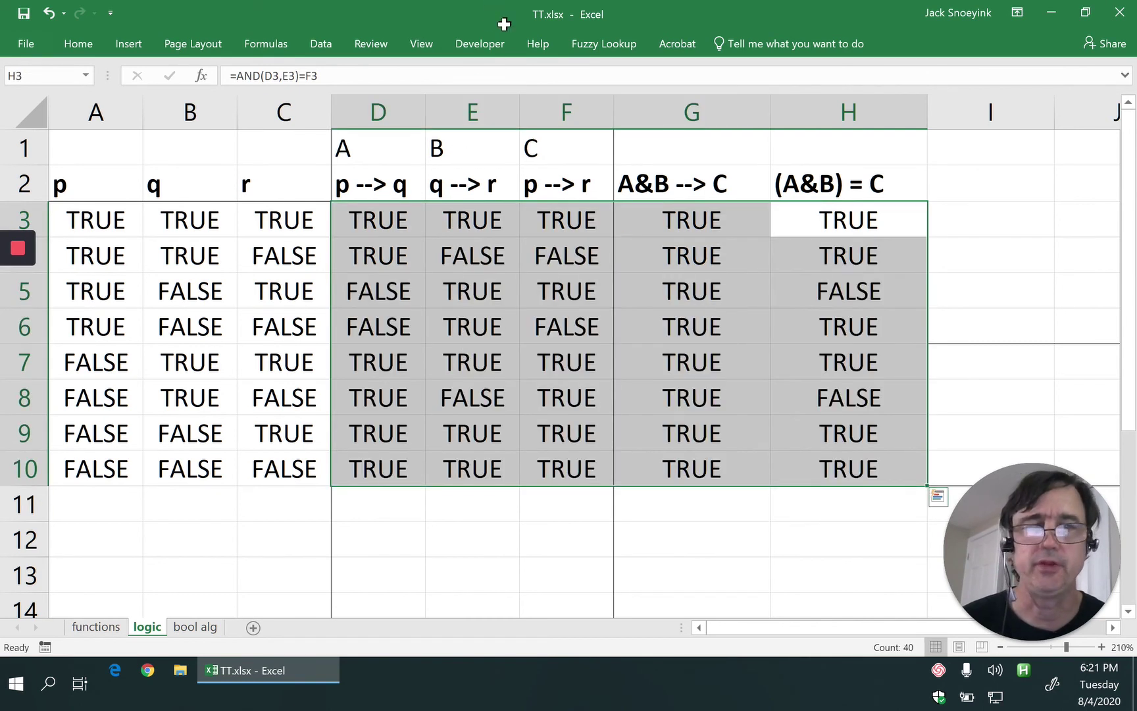
# Examine the A&B --> C and (A&B) = C columns, checking cells H5 and H8.
pyautogui.click(692, 112)
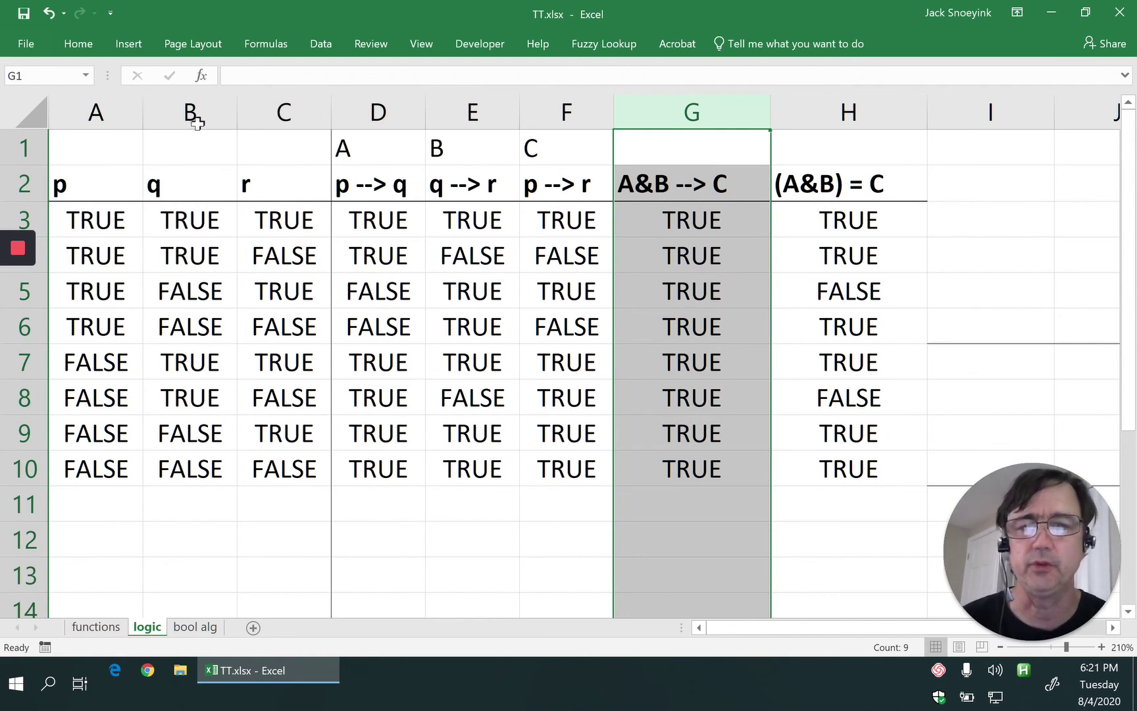
pyautogui.click(849, 112)
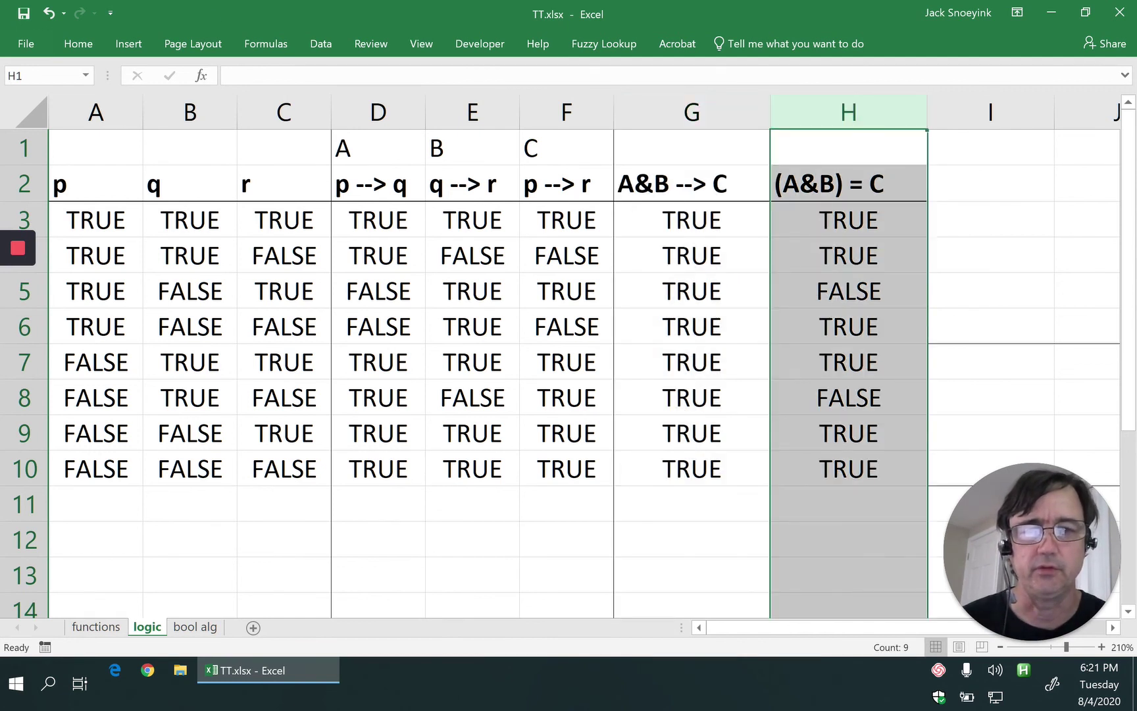
pyautogui.click(849, 290)
pyautogui.click(849, 397)
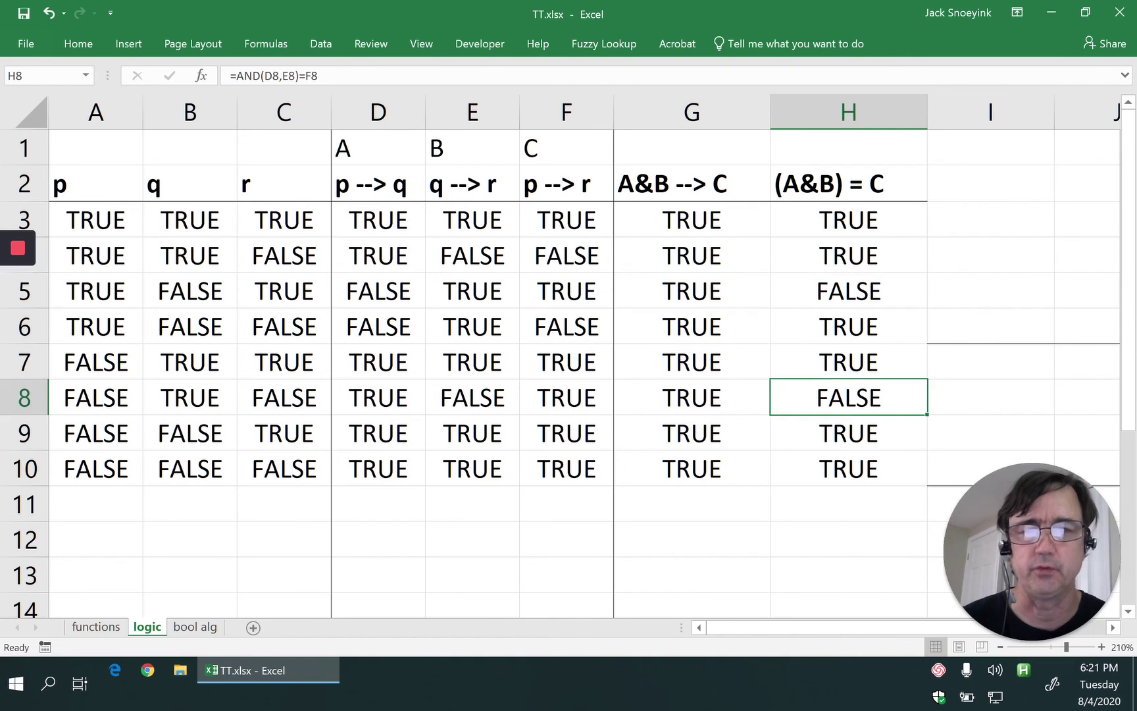
# On the bool alg sheet, fill the formula in A4 across into cell B4.
pyautogui.hotkey('ctrl', 'pagedown')
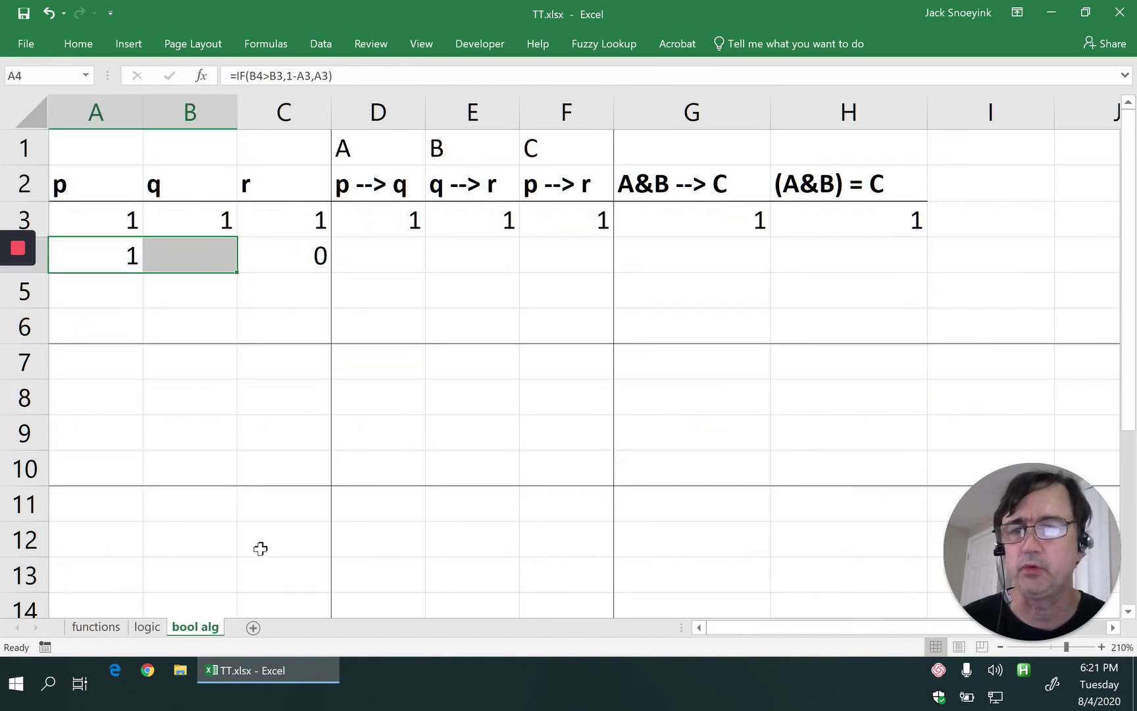
pyautogui.hotkey('ctrl', 'r')
pyautogui.hotkey('shift', 'Left')
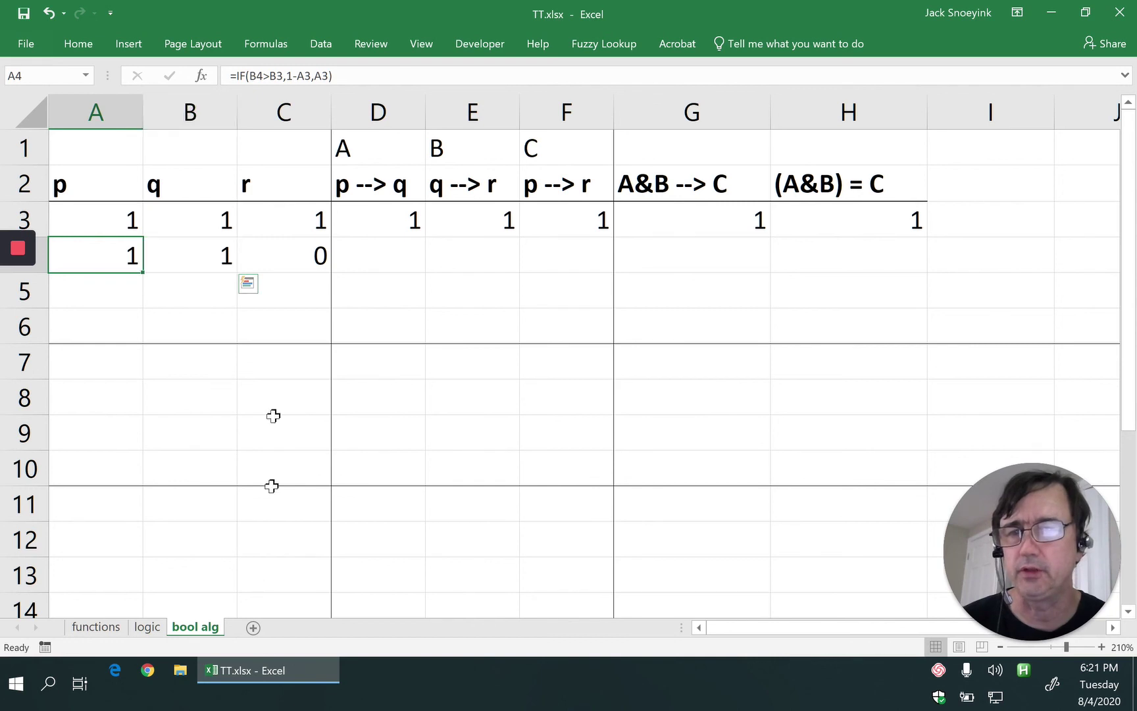
# Fill the 1/0 formulas in A4:C4 of the bool alg sheet down through row 10.
pyautogui.hotkey('shift', 'Right')
pyautogui.hotkey('shift', 'Right')
pyautogui.hotkey('shift', 'Down')
pyautogui.hotkey('shift', 'Down')
pyautogui.hotkey('shift', 'Down')
pyautogui.hotkey('shift', 'Down')
pyautogui.hotkey('shift', 'Down')
pyautogui.hotkey('shift', 'Down')
pyautogui.hotkey('ctrl', 'd')
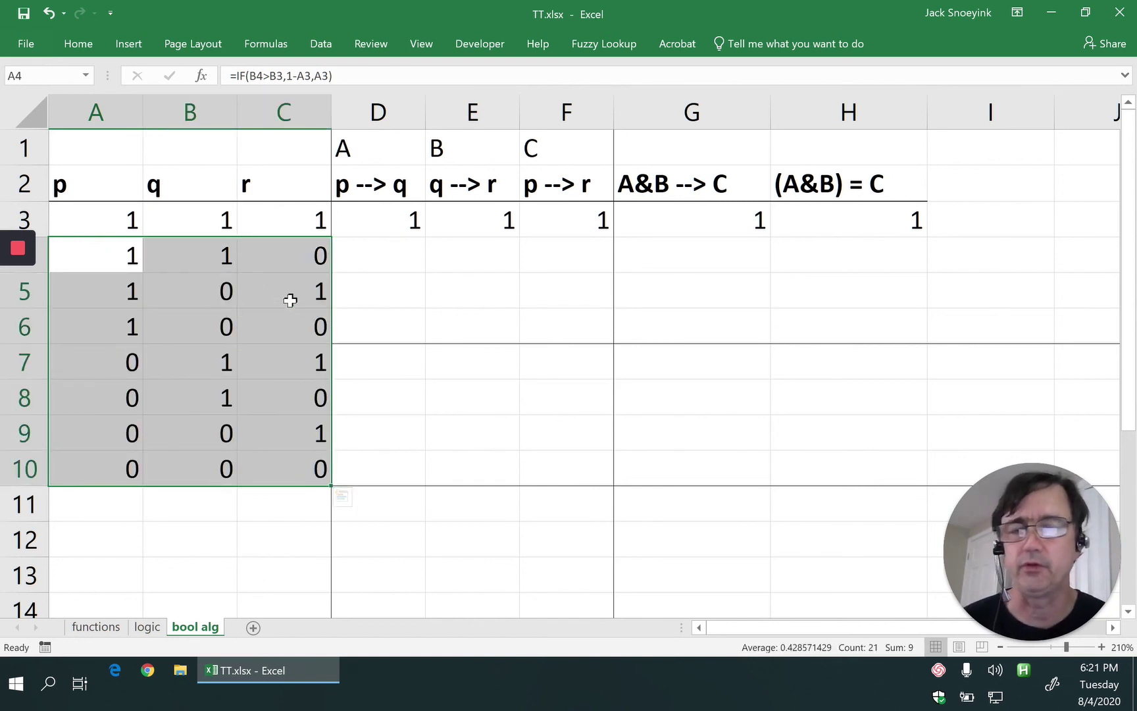
# Fill the arithmetic implication formulas in D3:H3 of the bool alg sheet down through row 10.
pyautogui.press('Up')
pyautogui.press('Right')
pyautogui.press('Right')
pyautogui.press('Right')
pyautogui.hotkey('shift', 'Right')
pyautogui.hotkey('shift', 'Right')
pyautogui.hotkey('shift', 'Right')
pyautogui.hotkey('shift', 'Right')
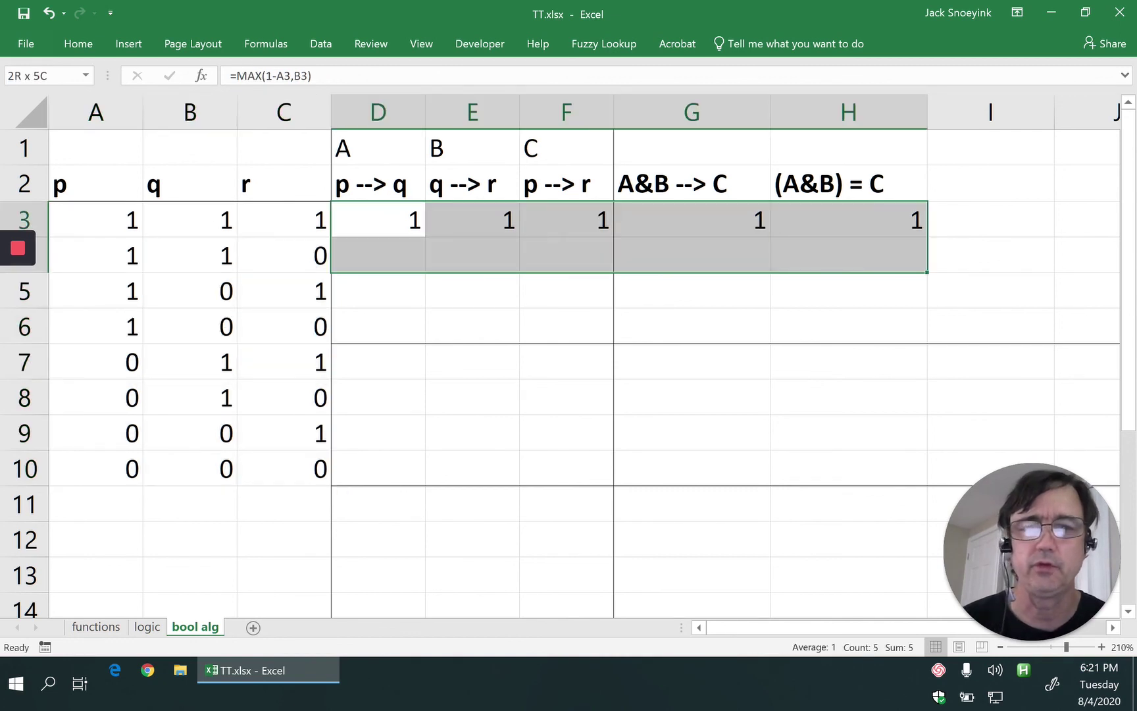
pyautogui.hotkey('shift', 'Down')
pyautogui.hotkey('shift', 'Down')
pyautogui.hotkey('shift', 'Down')
pyautogui.hotkey('shift', 'Down')
pyautogui.hotkey('shift', 'Down')
pyautogui.hotkey('shift', 'Down')
pyautogui.hotkey('shift', 'Down')
pyautogui.hotkey('ctrl', 'd')
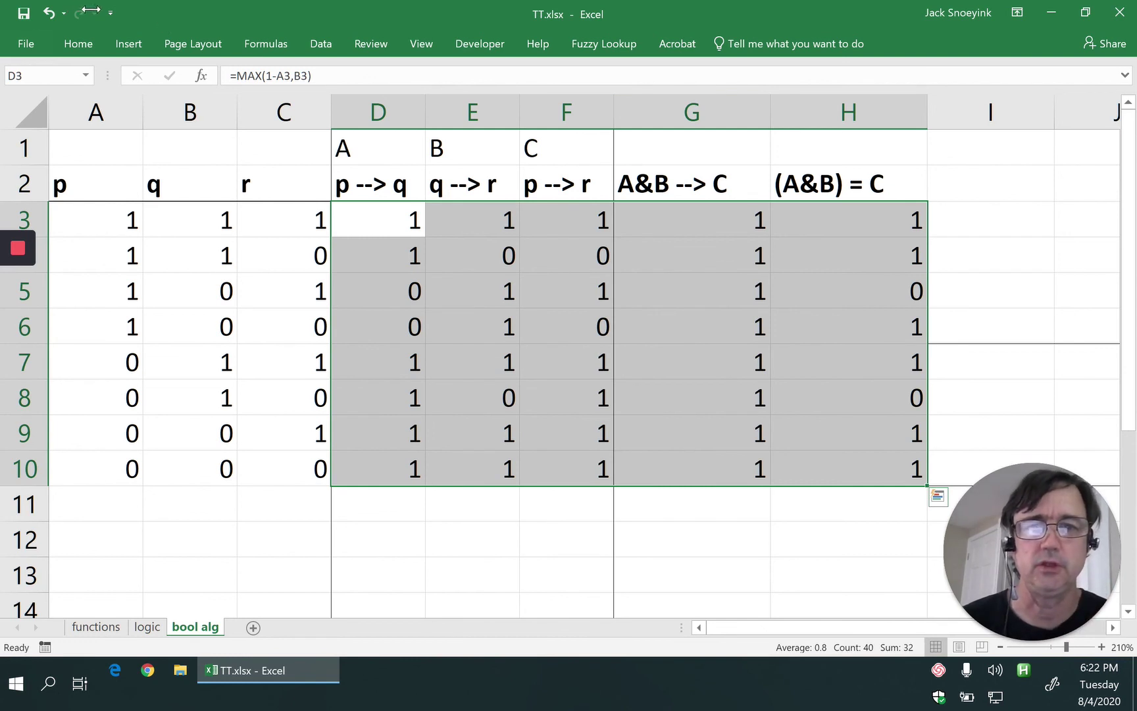
# Examine the 1/0 values in the bool alg sheet's A&B --> C and (A&B) = C columns.
pyautogui.click(691, 112)
pyautogui.click(849, 112)
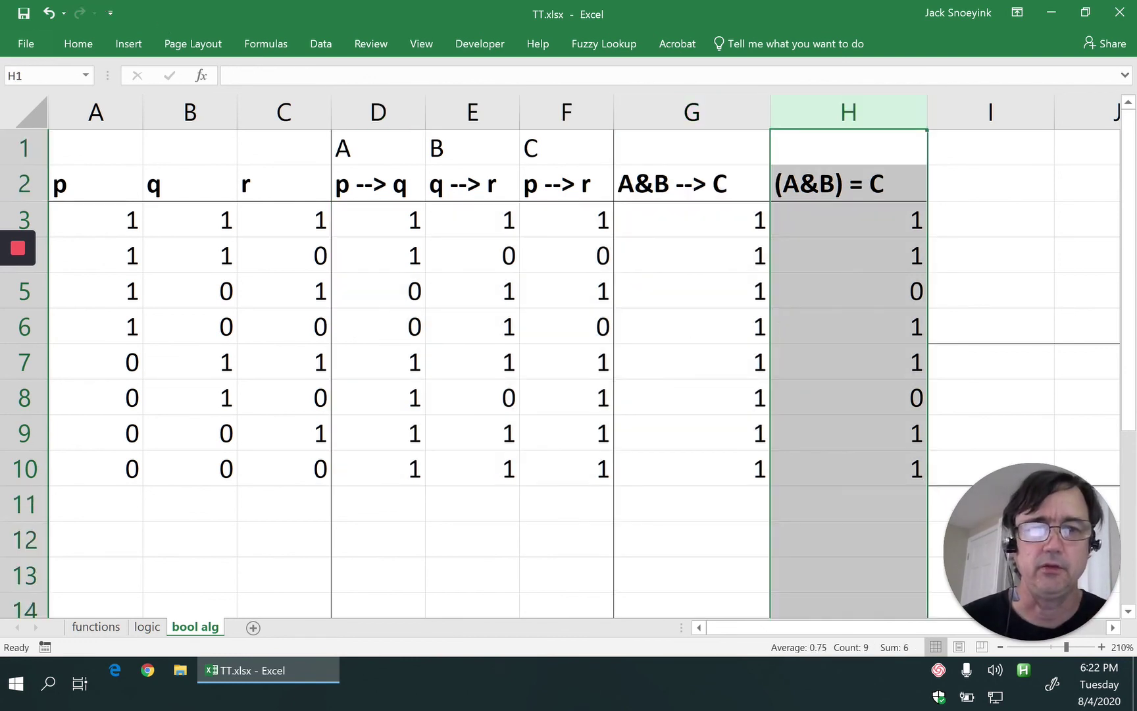